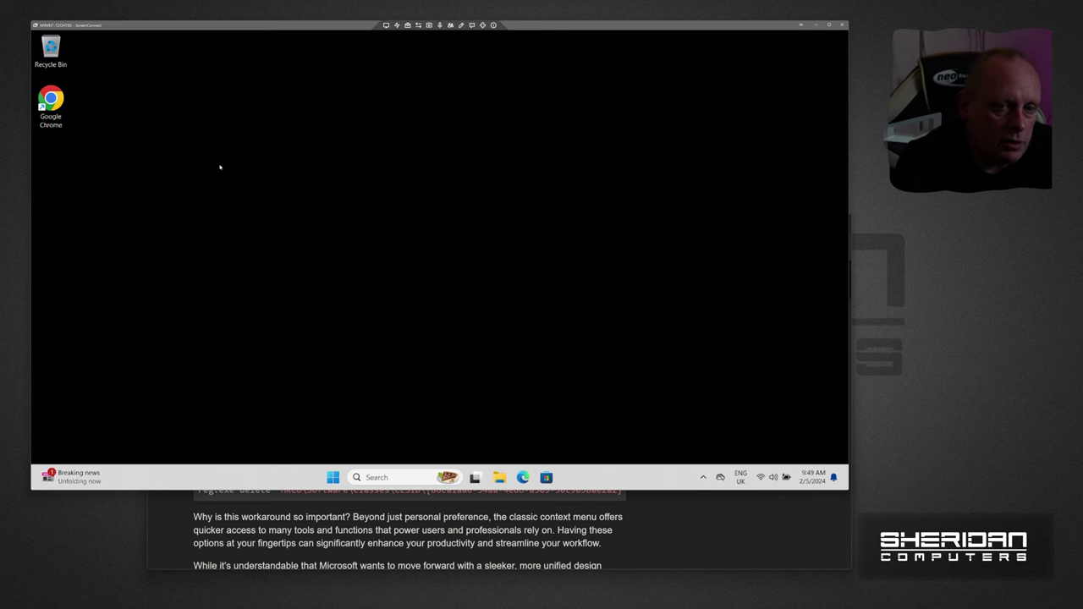
Step: Expand the desktop right-click menu into the full classic options list via Show more options
{"action": "right_click", "coordinate": [220, 165]}
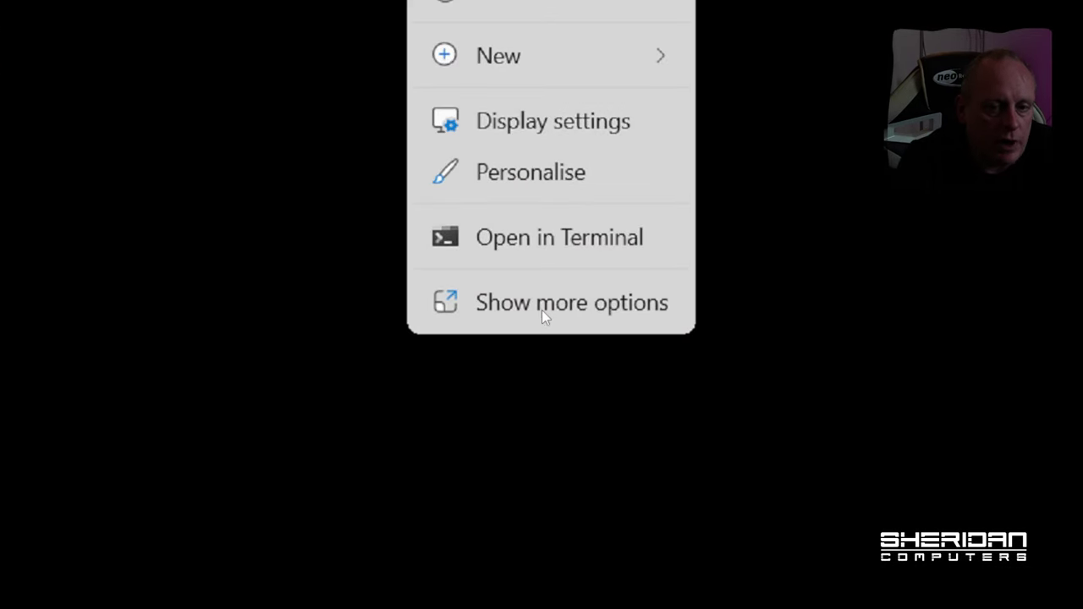
{"action": "left_click", "coordinate": [541, 306]}
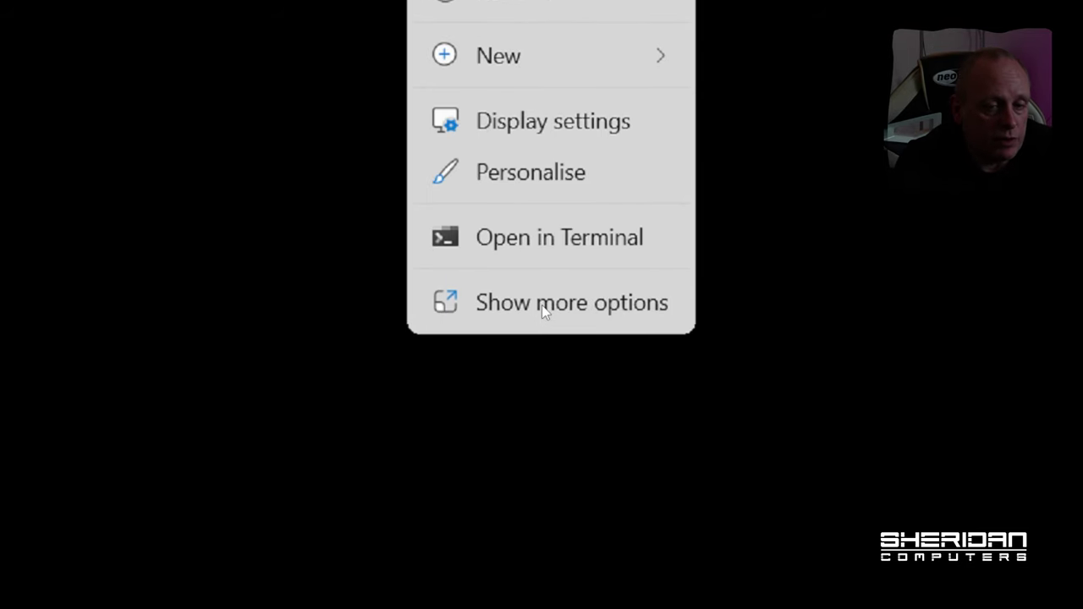
{"action": "left_click", "coordinate": [542, 305]}
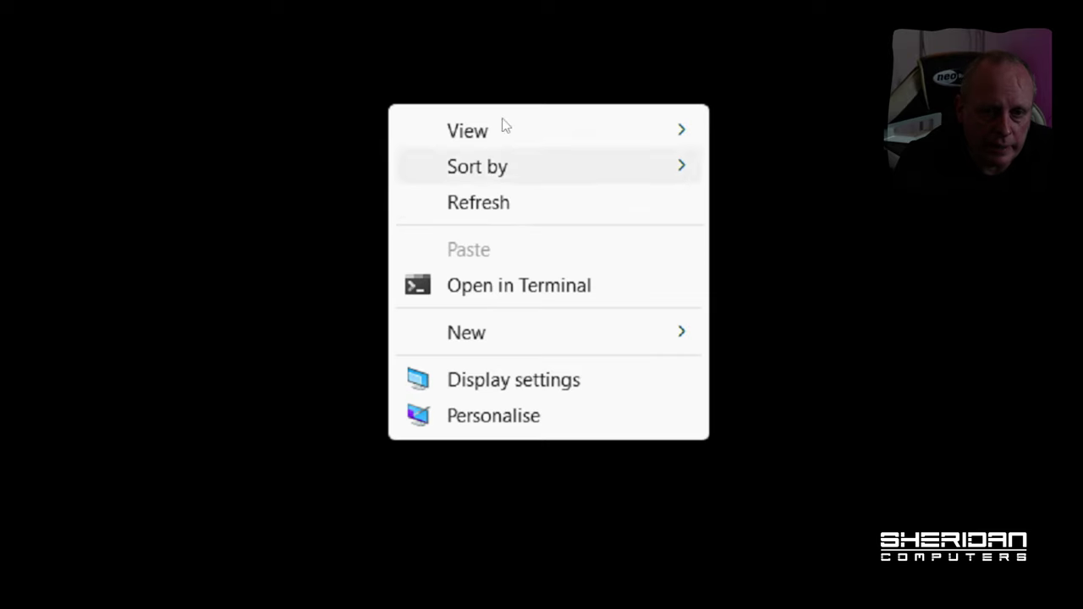
Step: Create a folder on the desktop, keeping the default name New folder
{"action": "right_click", "coordinate": [539, 306]}
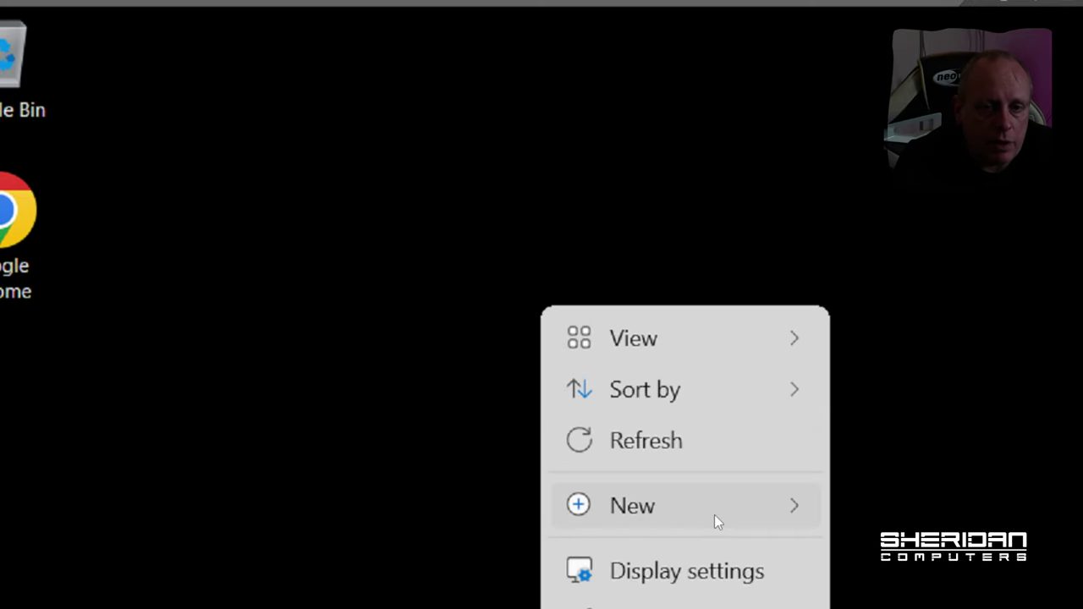
{"action": "mouse_move", "coordinate": [774, 515]}
{"action": "left_click", "coordinate": [911, 506]}
{"action": "key", "text": "Return"}
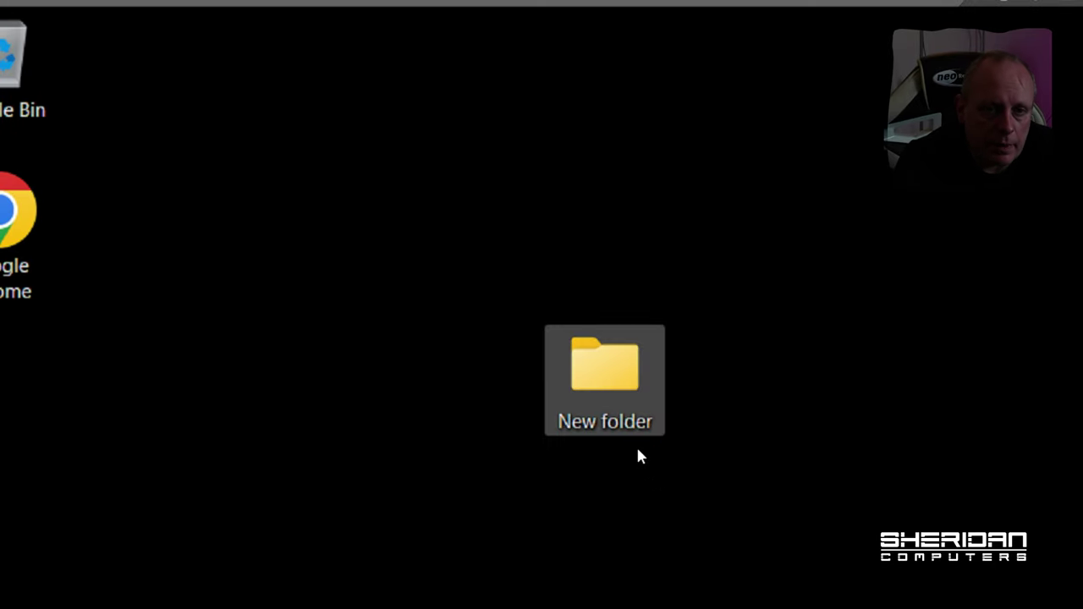
{"action": "left_click", "coordinate": [638, 457]}
Step: Show the New folder's full classic options list, then dismiss it
{"action": "right_click", "coordinate": [613, 397]}
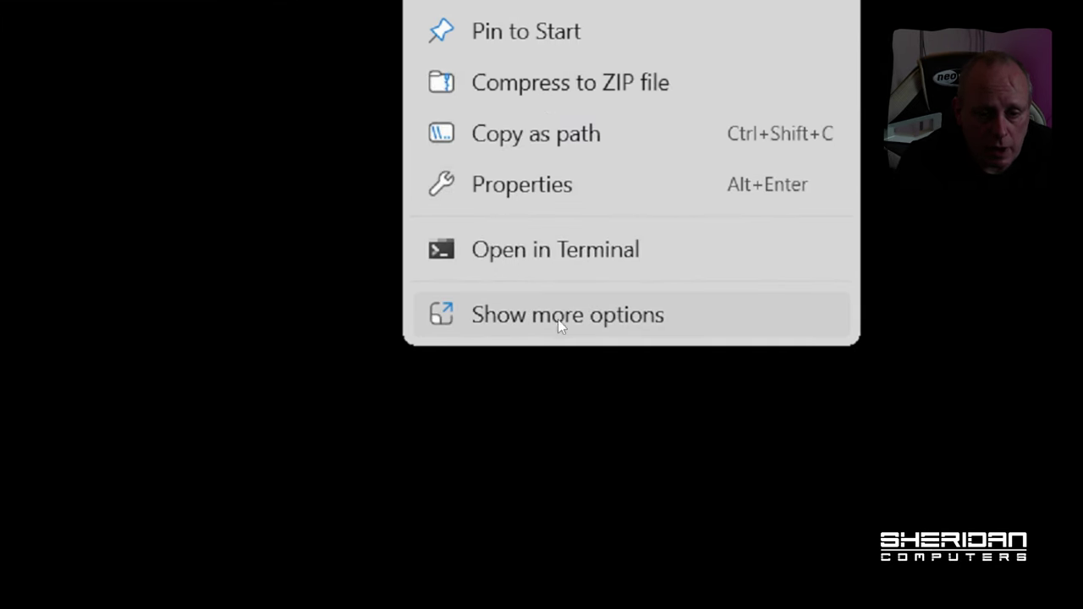
{"action": "left_click", "coordinate": [581, 317]}
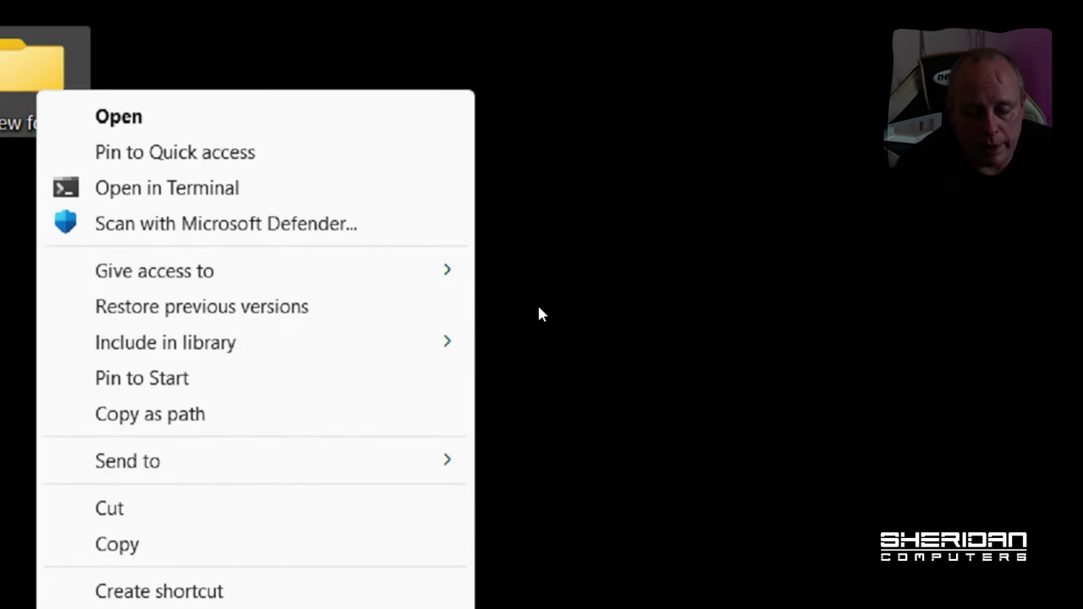
{"action": "left_click", "coordinate": [539, 314]}
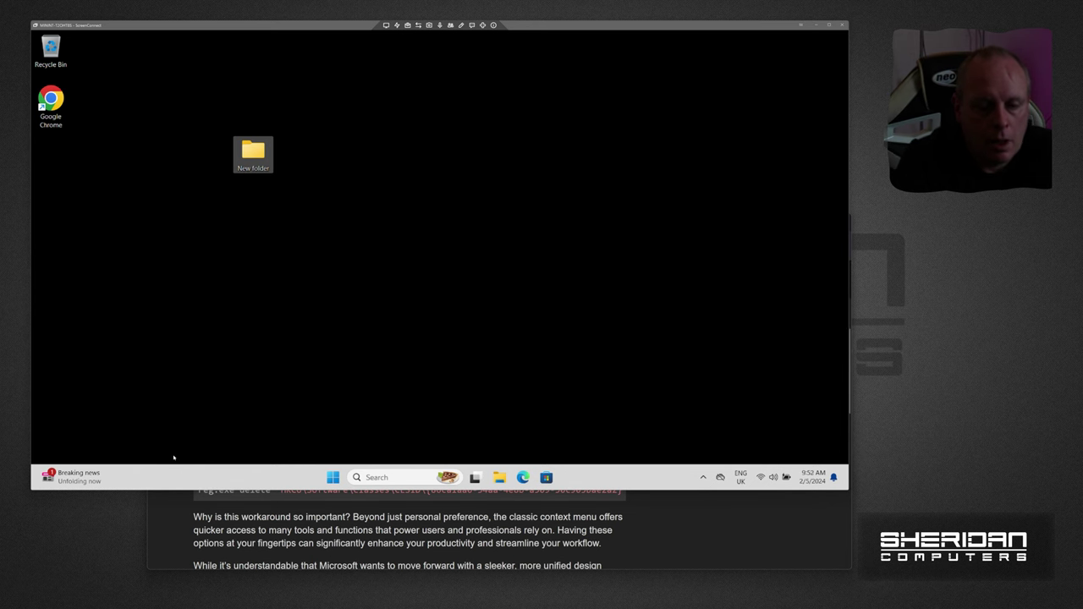
{"action": "key", "text": "alt+Tab"}
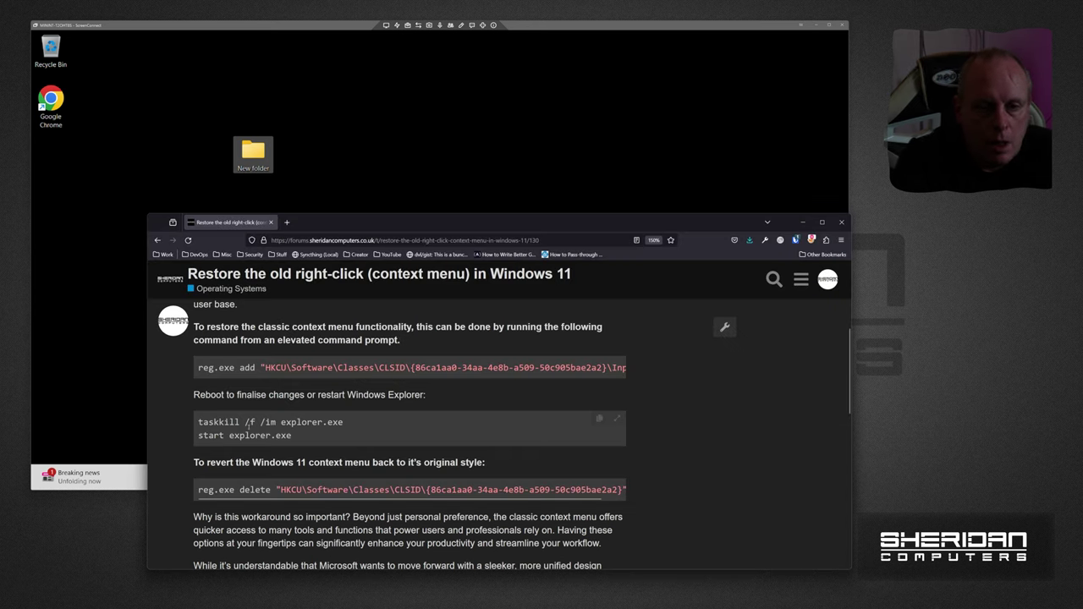
{"action": "scroll", "coordinate": [320, 362], "scroll_direction": "up", "scroll_amount": 3}
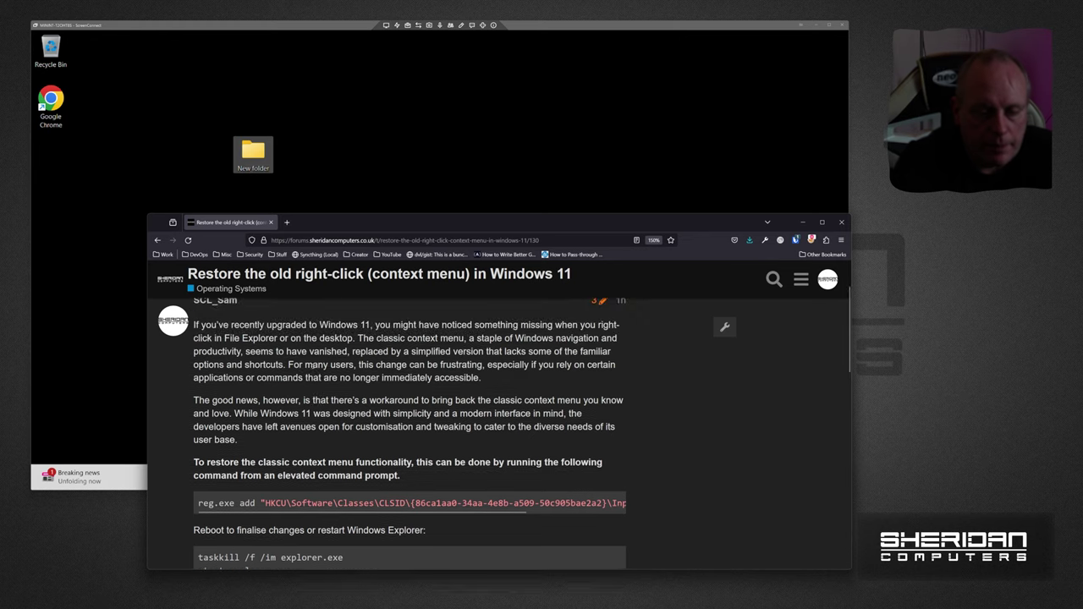
{"action": "scroll", "coordinate": [277, 399], "scroll_direction": "down", "scroll_amount": 3}
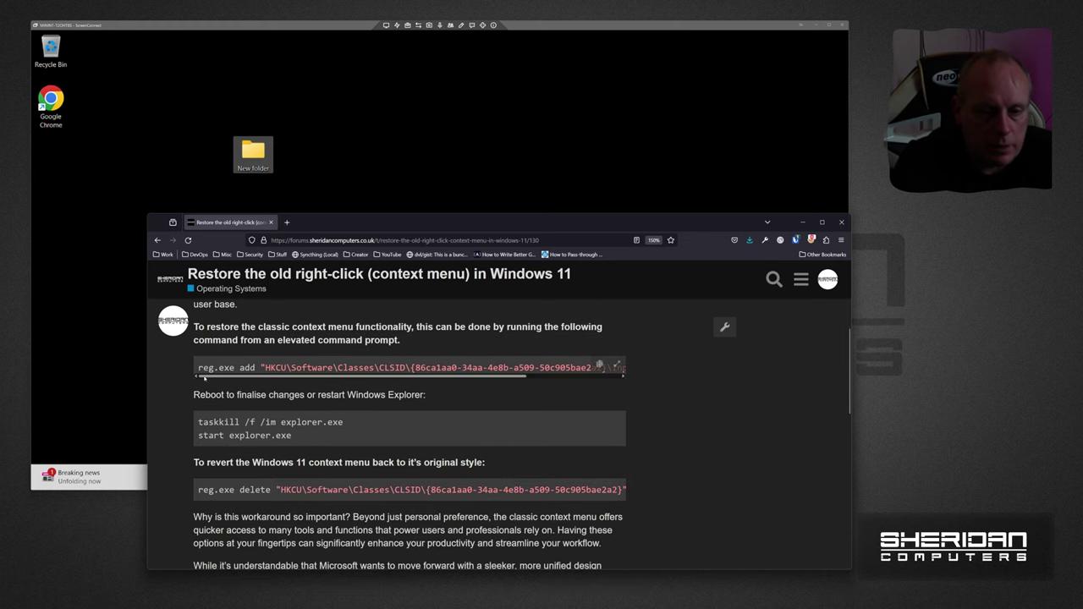
{"action": "scroll", "coordinate": [243, 380], "scroll_direction": "right", "scroll_amount": 3}
{"action": "scroll", "coordinate": [242, 379], "scroll_direction": "left", "scroll_amount": 2}
{"action": "scroll", "coordinate": [243, 380], "scroll_direction": "left", "scroll_amount": 2}
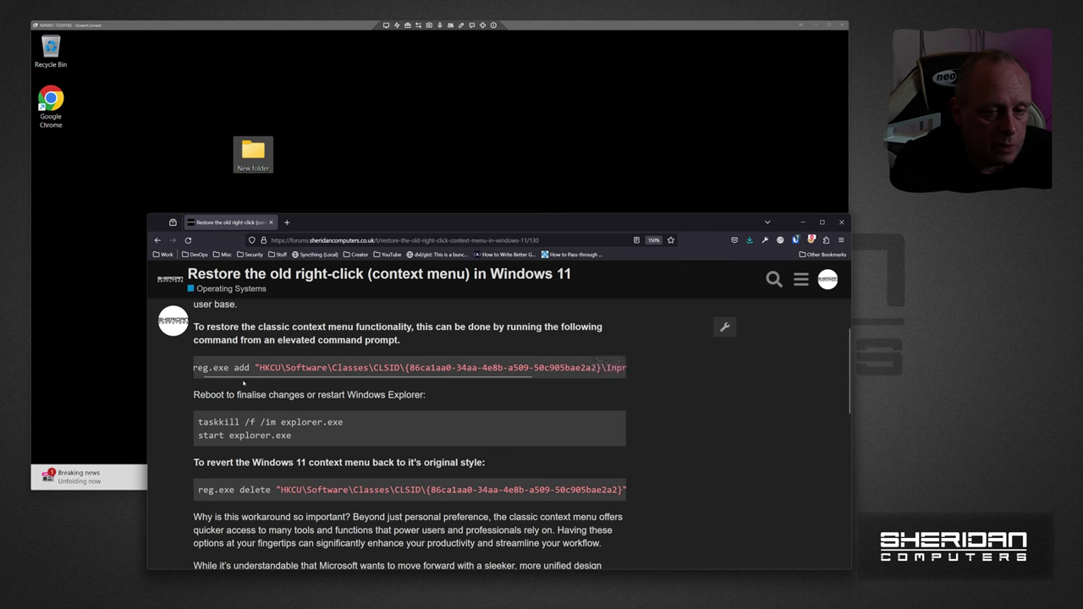
{"action": "scroll", "coordinate": [254, 381], "scroll_direction": "left", "scroll_amount": 1}
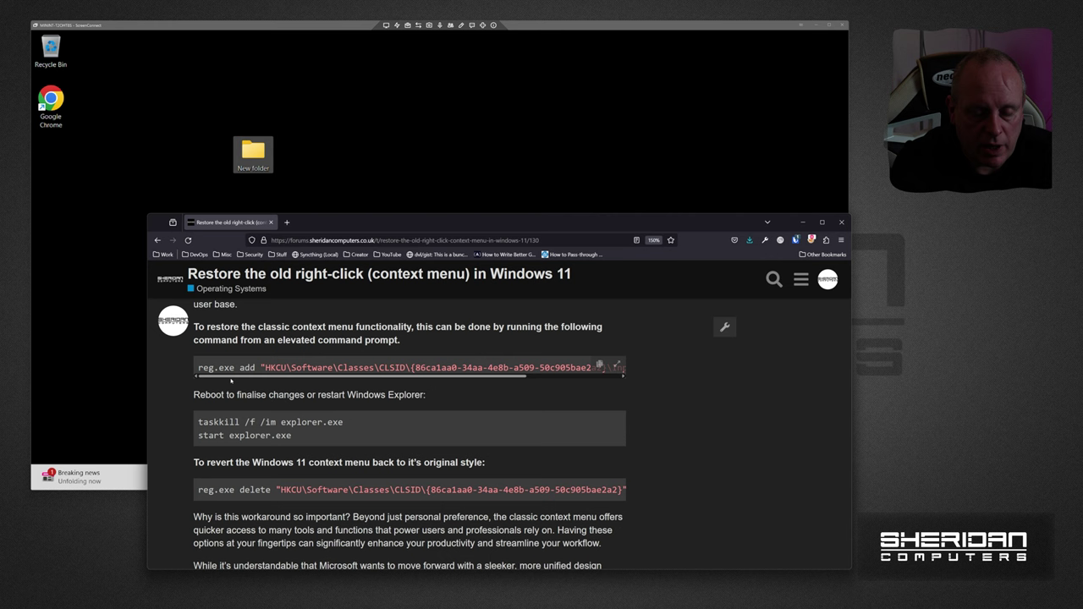
{"action": "scroll", "coordinate": [234, 381], "scroll_direction": "right", "scroll_amount": 2}
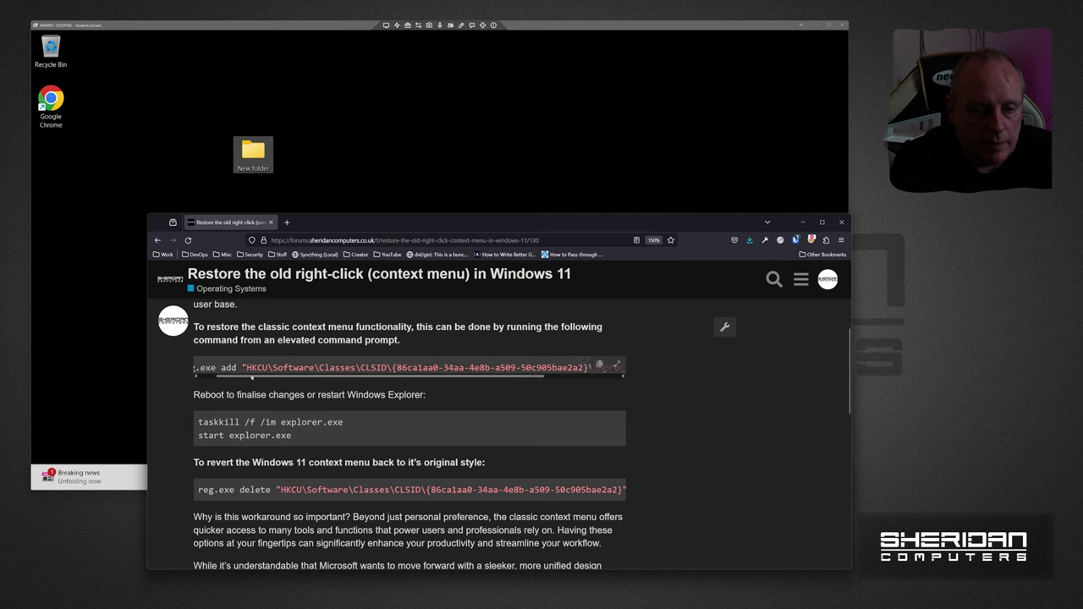
{"action": "scroll", "coordinate": [237, 380], "scroll_direction": "left", "scroll_amount": 2}
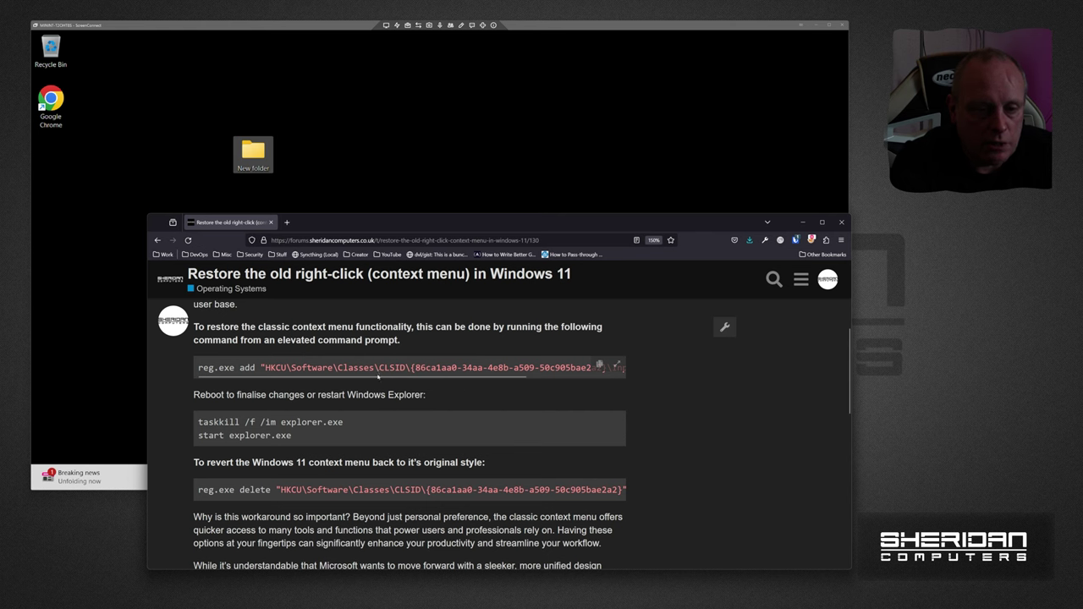
{"action": "scroll", "coordinate": [378, 377], "scroll_direction": "right", "scroll_amount": 3}
{"action": "scroll", "coordinate": [301, 383], "scroll_direction": "left", "scroll_amount": 3}
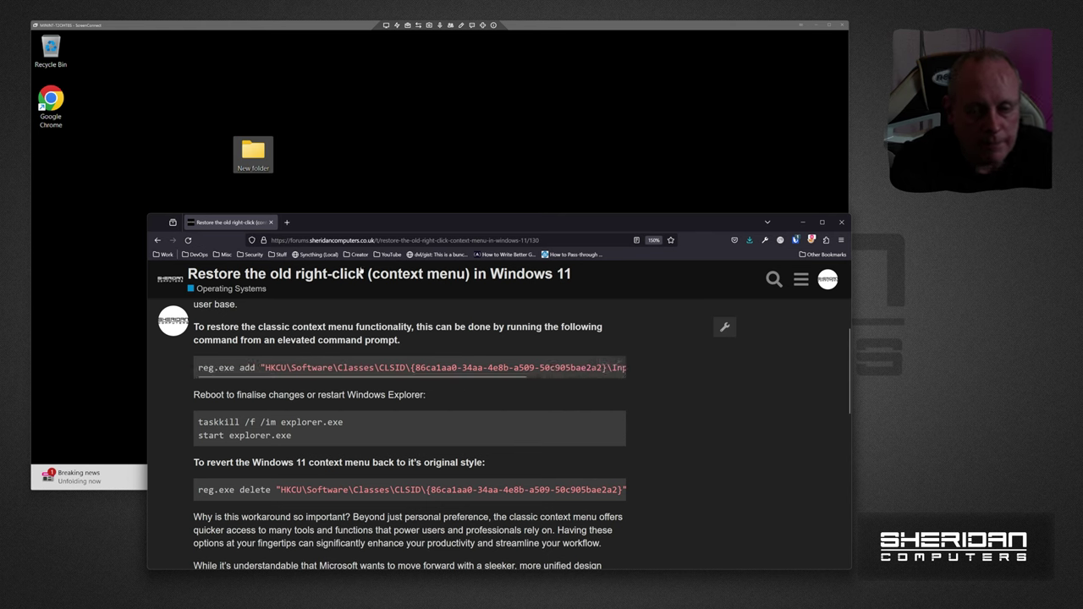
{"action": "key", "text": "alt+Tab"}
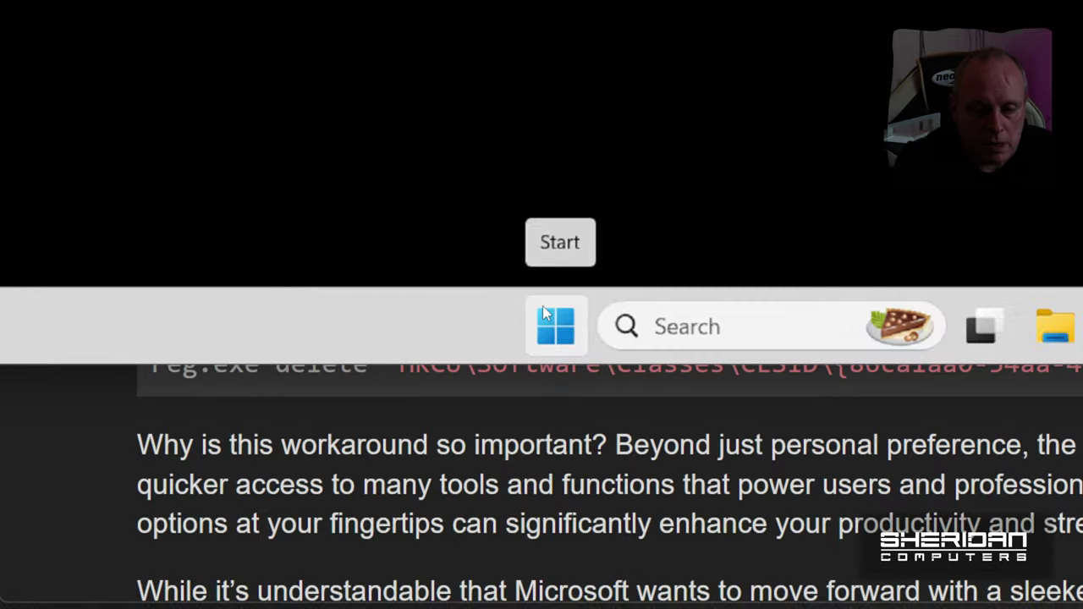
Step: Launch Command Prompt as administrator from a Start search for cmd
{"action": "left_click", "coordinate": [328, 472]}
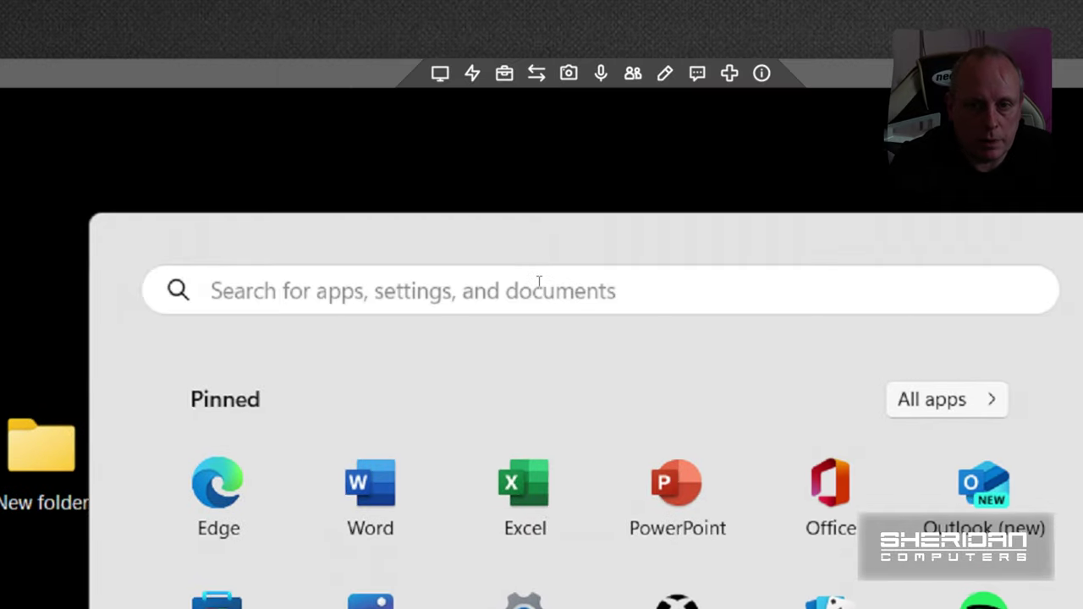
{"action": "left_click", "coordinate": [539, 291]}
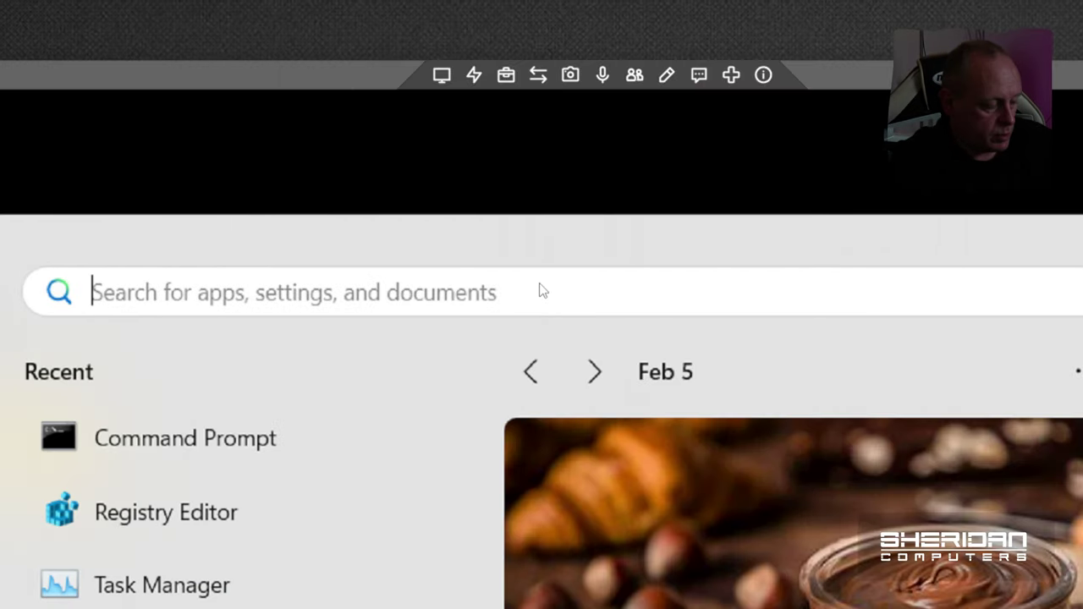
{"action": "type", "text": "cmd"}
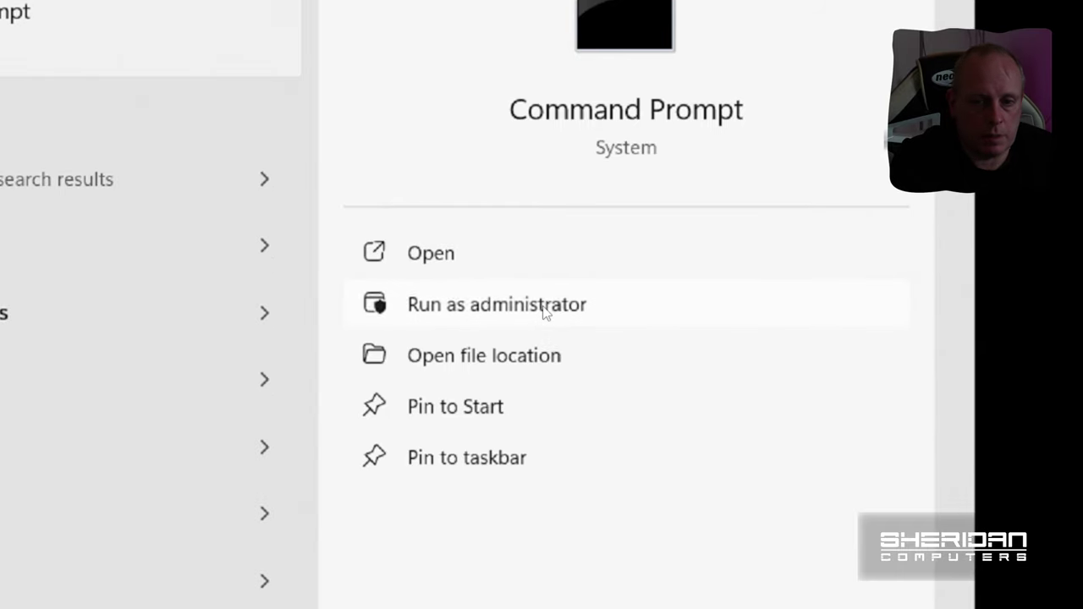
{"action": "left_click", "coordinate": [543, 305]}
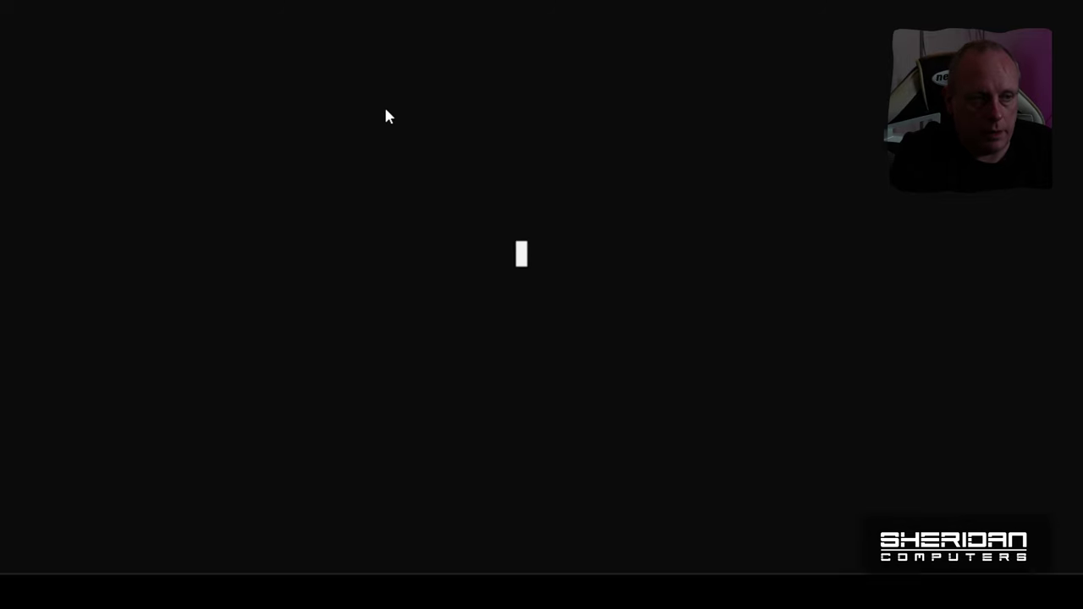
Step: Run regedit in the admin console, retrying after the misspelt regdit fails
{"action": "left_click", "coordinate": [505, 287]}
{"action": "type", "text": "regdit"}
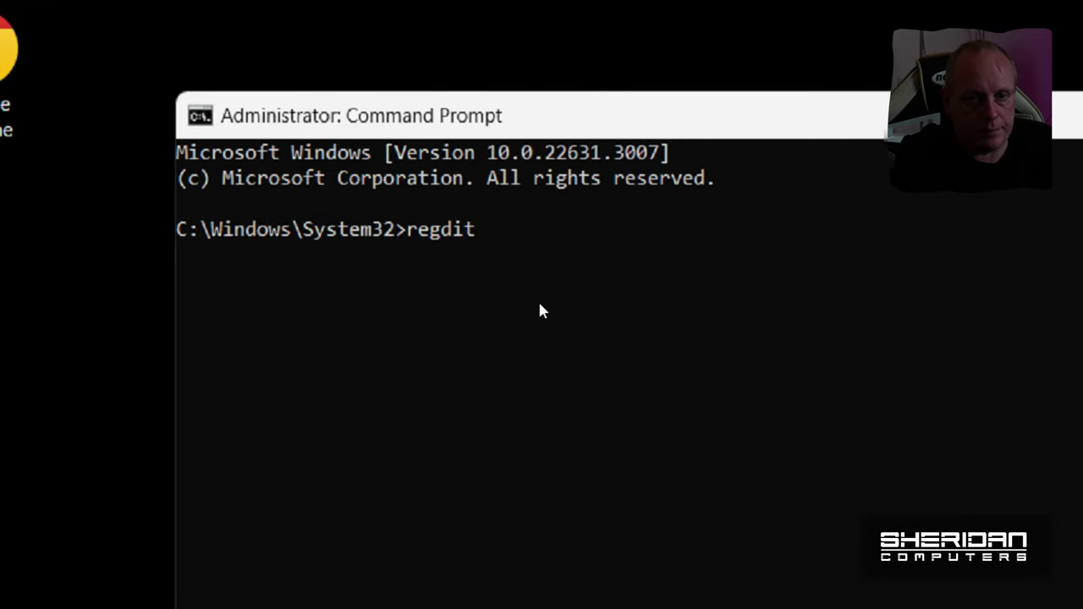
{"action": "key", "text": "Return"}
{"action": "type", "text": "regedit"}
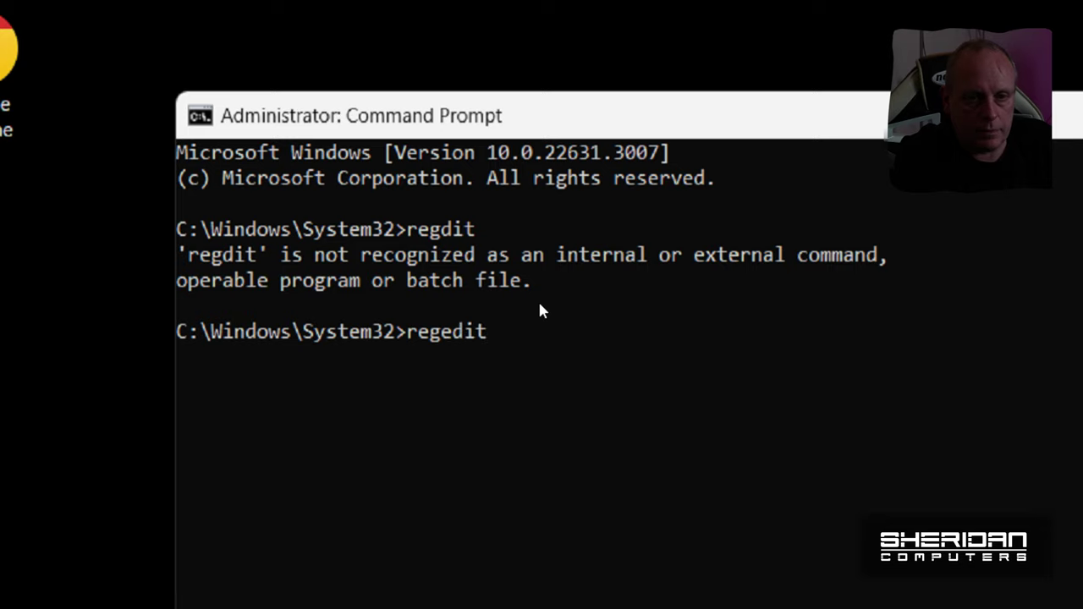
{"action": "key", "text": "Return"}
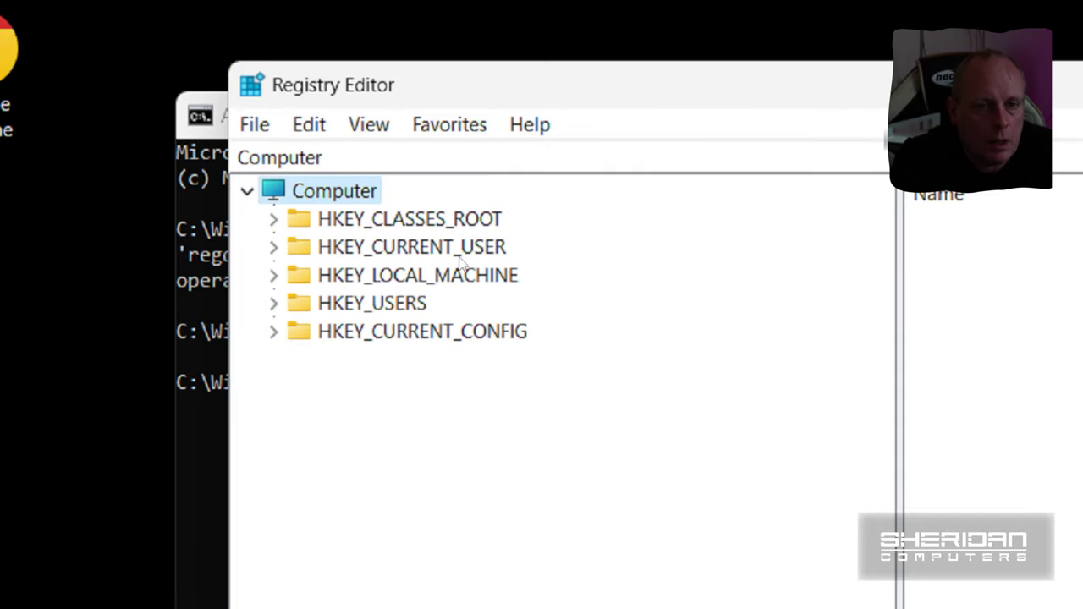
Step: Expand HKEY_CURRENT_USER > Software > Classes > CLSID to list its GUID subkeys
{"action": "left_click", "coordinate": [332, 251]}
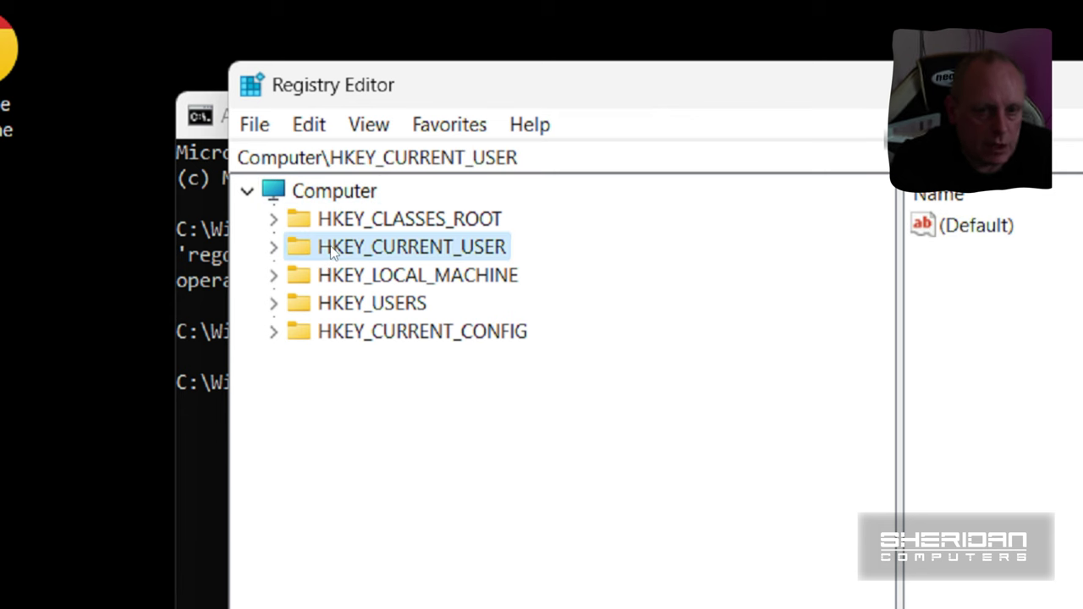
{"action": "left_click", "coordinate": [274, 250]}
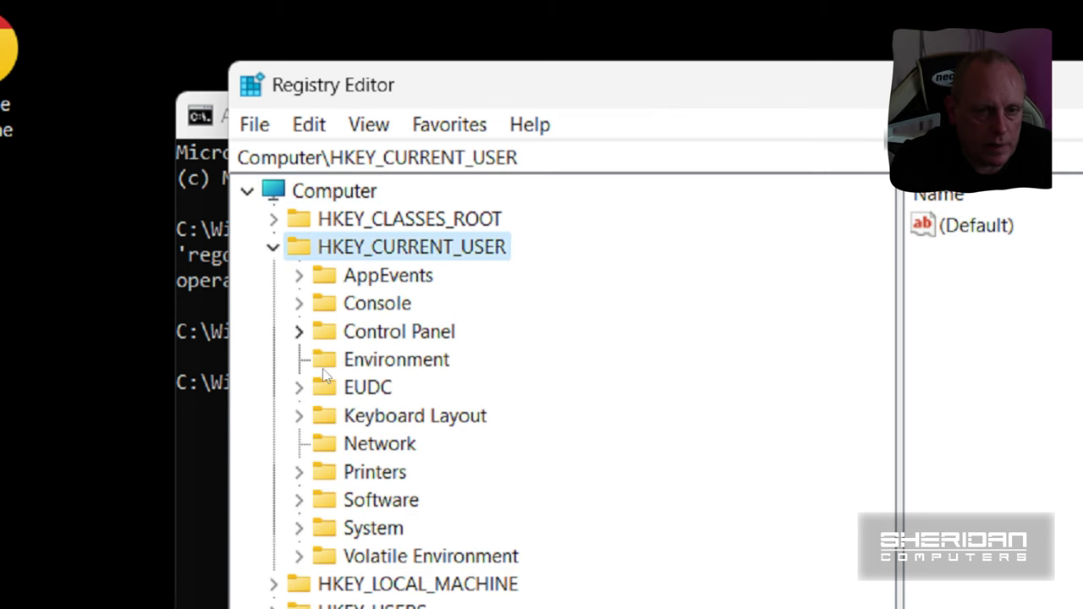
{"action": "left_click", "coordinate": [300, 500]}
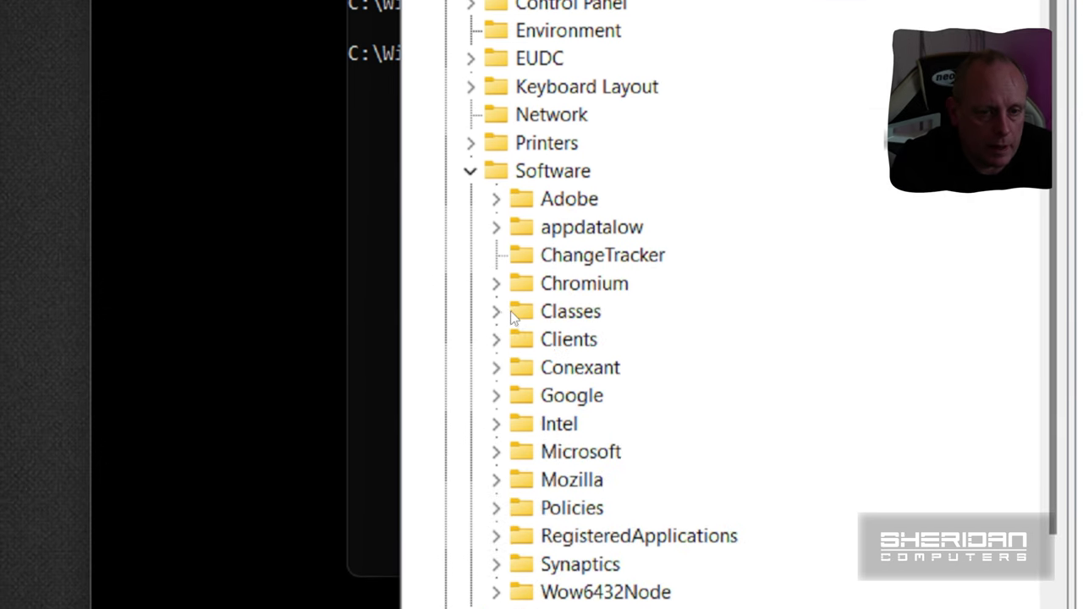
{"action": "left_click", "coordinate": [497, 312]}
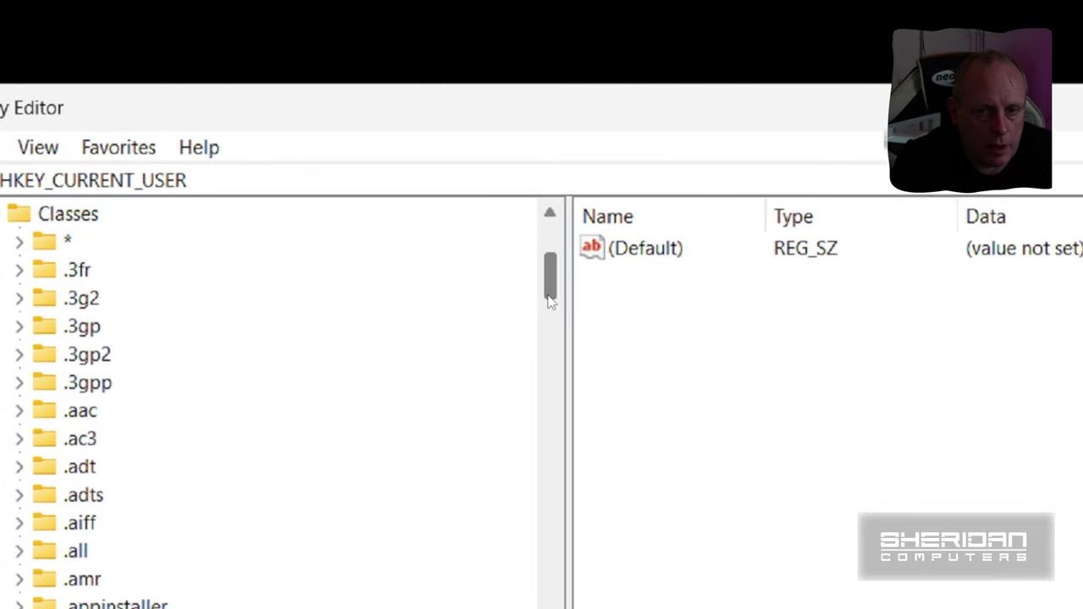
{"action": "left_click_drag", "start_coordinate": [1035, 0], "coordinate": [1052, 247]}
{"action": "left_click_drag", "start_coordinate": [546, 377], "coordinate": [551, 288]}
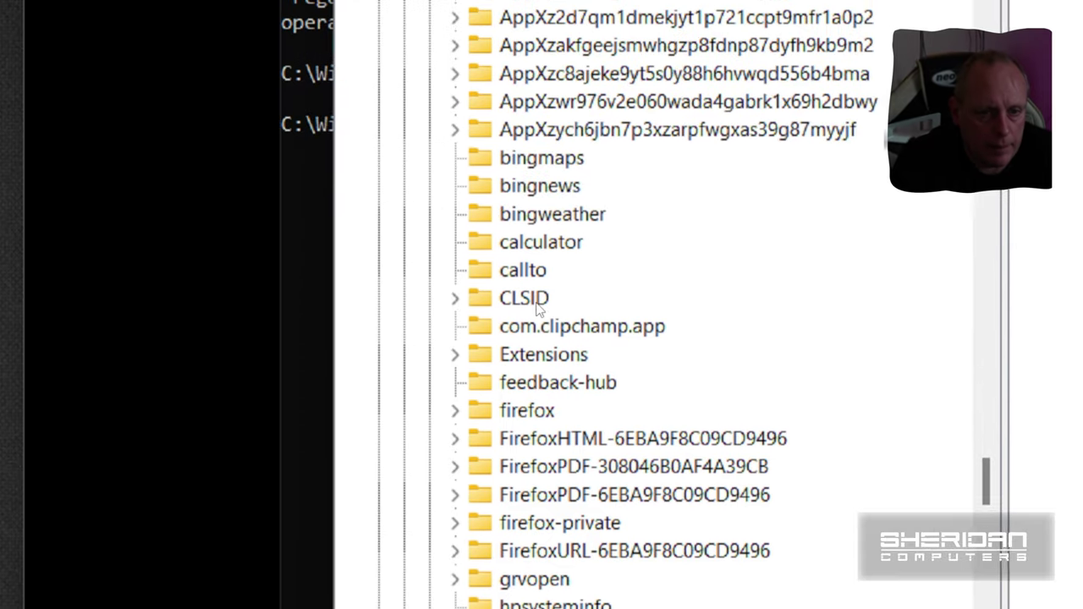
{"action": "left_click", "coordinate": [467, 302]}
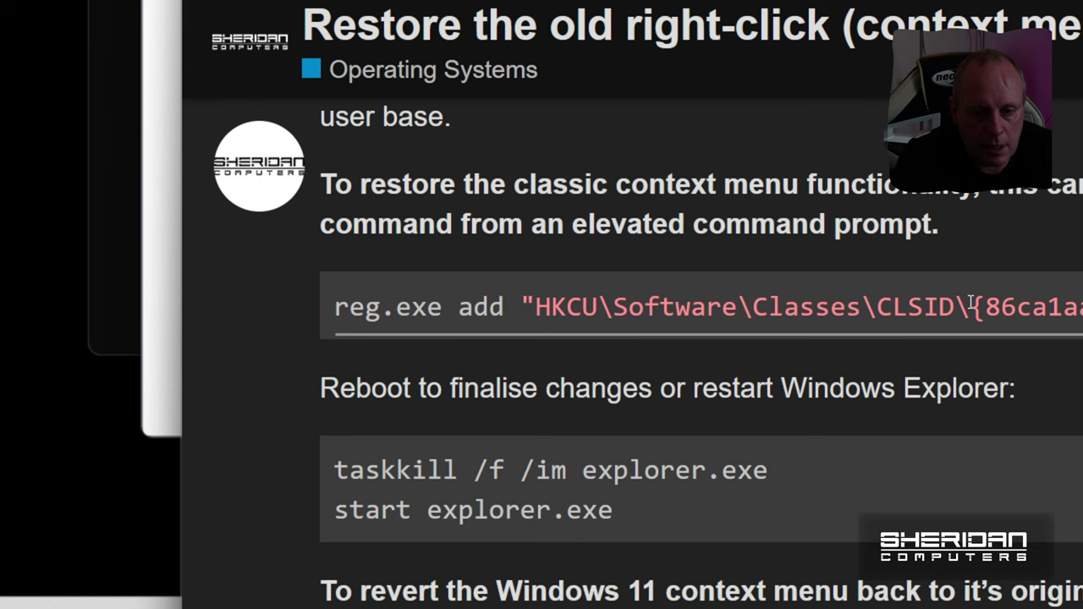
Step: Copy the GUID {86ca1aa0-34aa-4e8b-a509-50c905bae2a2} from the forum post's reg.exe command
{"action": "left_click_drag", "start_coordinate": [971, 306], "coordinate": [1082, 306]}
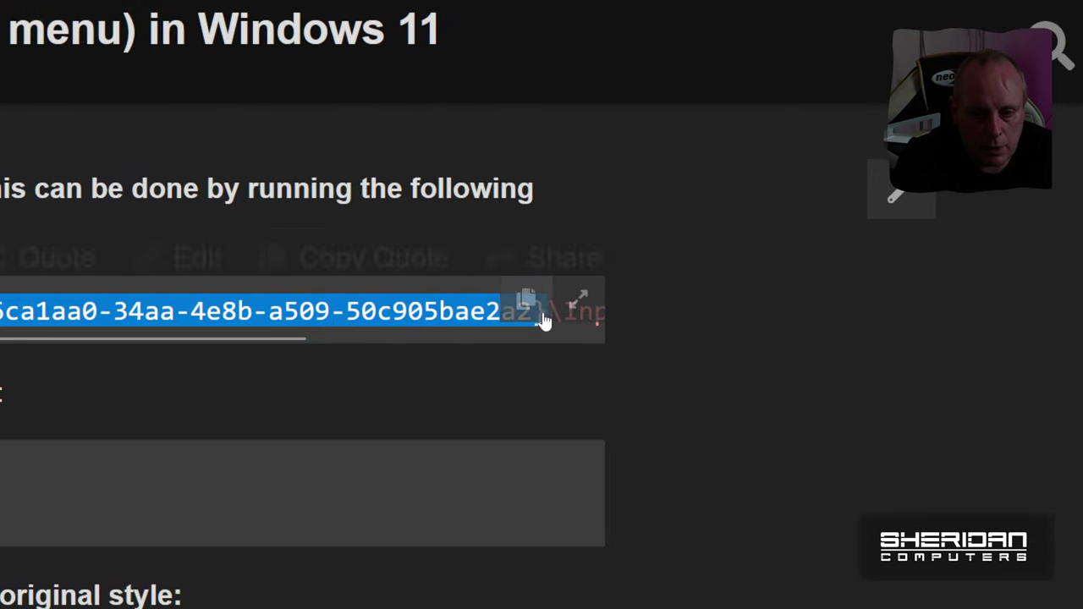
{"action": "right_click", "coordinate": [406, 314]}
{"action": "left_click", "coordinate": [448, 340]}
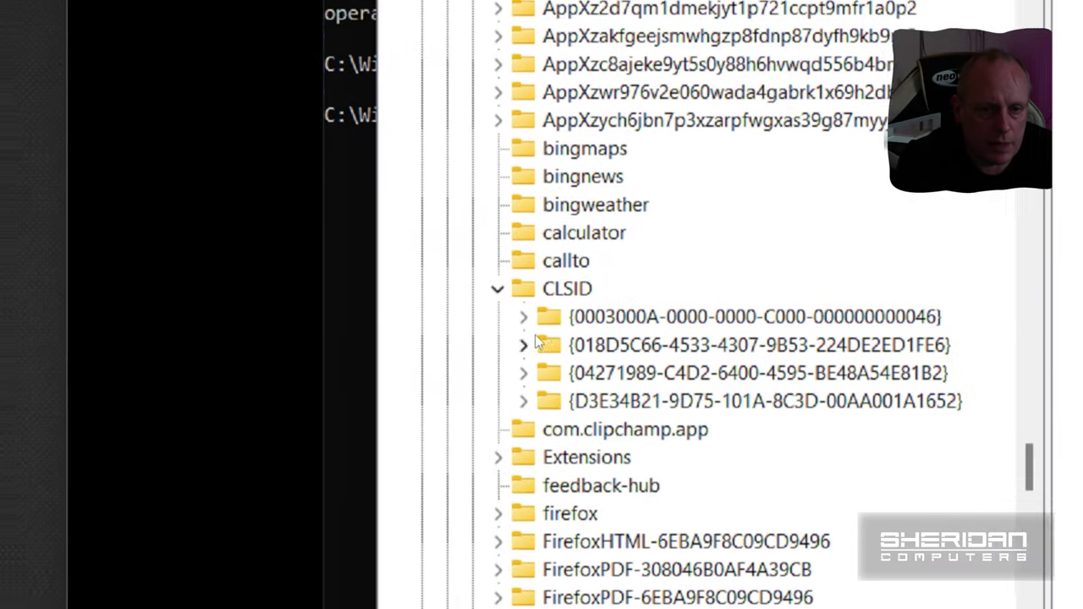
Step: Create a new key under CLSID and name it with the pasted GUID
{"action": "right_click", "coordinate": [559, 290]}
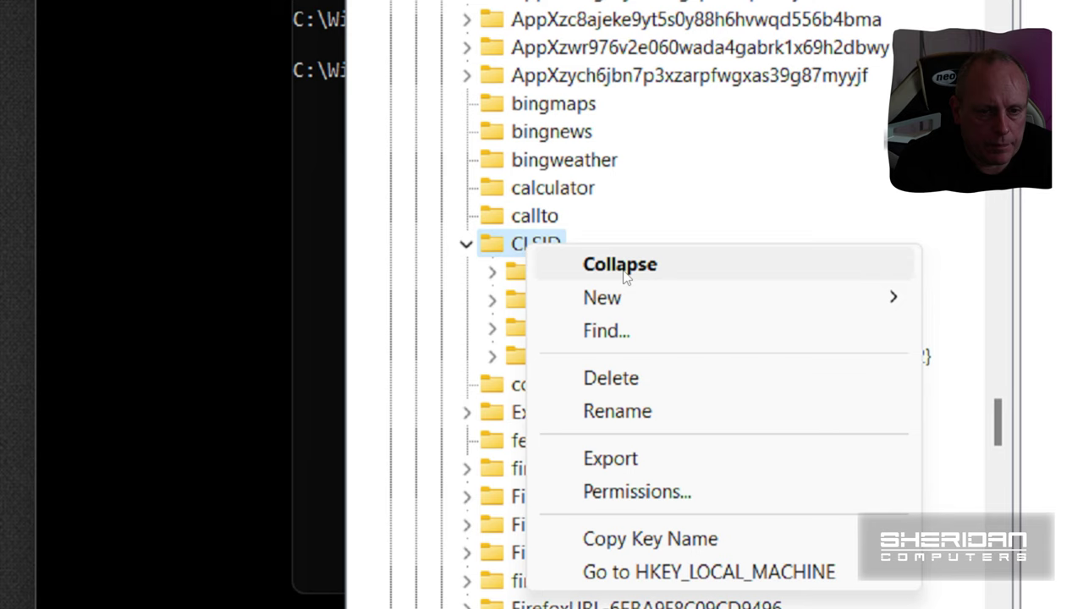
{"action": "mouse_move", "coordinate": [821, 309]}
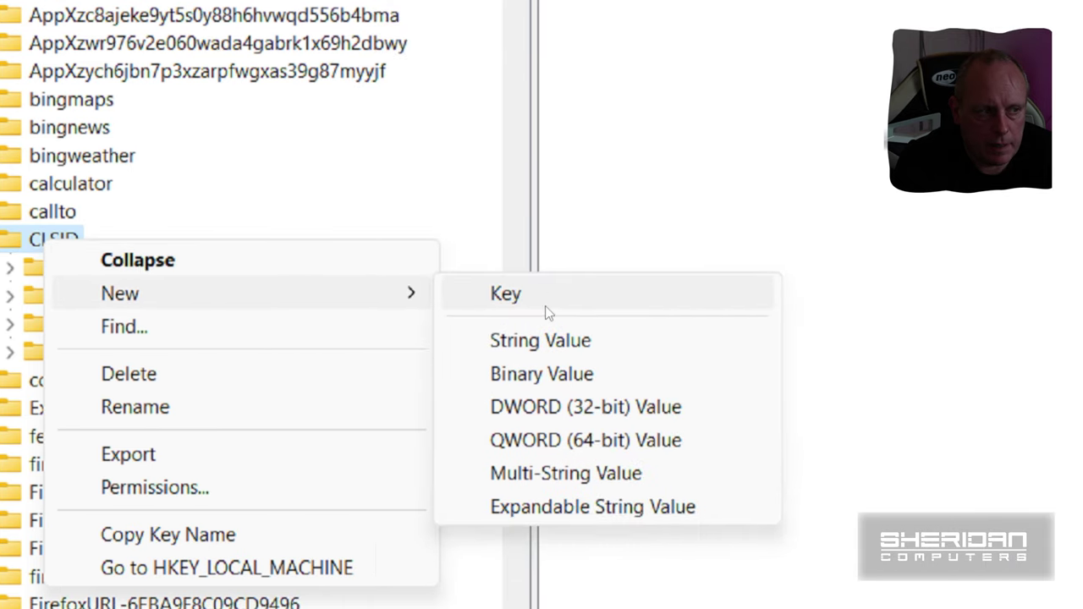
{"action": "left_click", "coordinate": [545, 308]}
{"action": "left_click_drag", "start_coordinate": [166, 377], "coordinate": [55, 379]}
{"action": "right_click", "coordinate": [72, 384]}
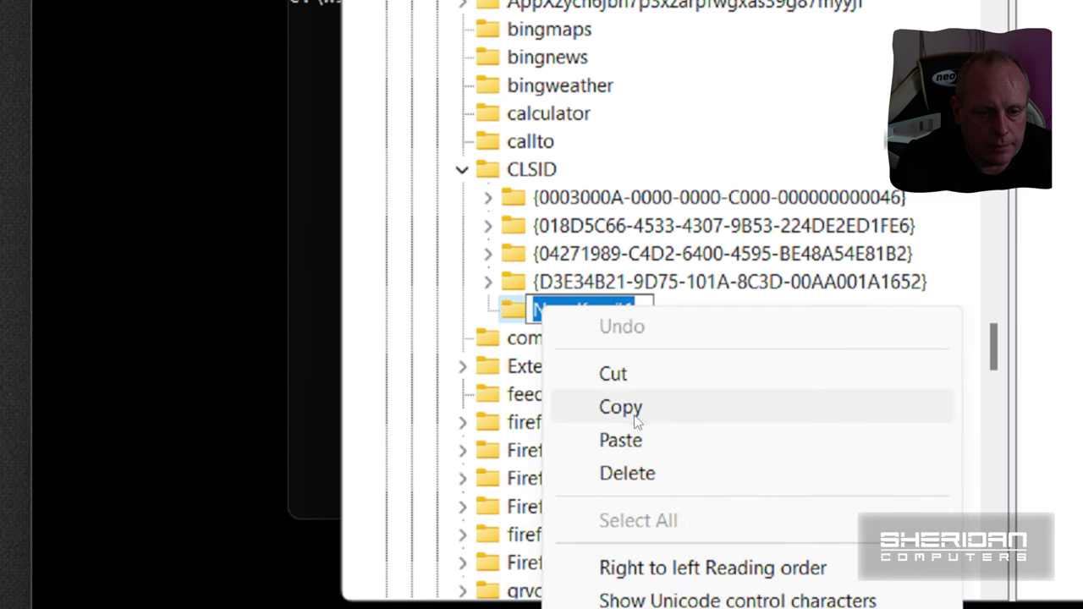
{"action": "left_click", "coordinate": [634, 440]}
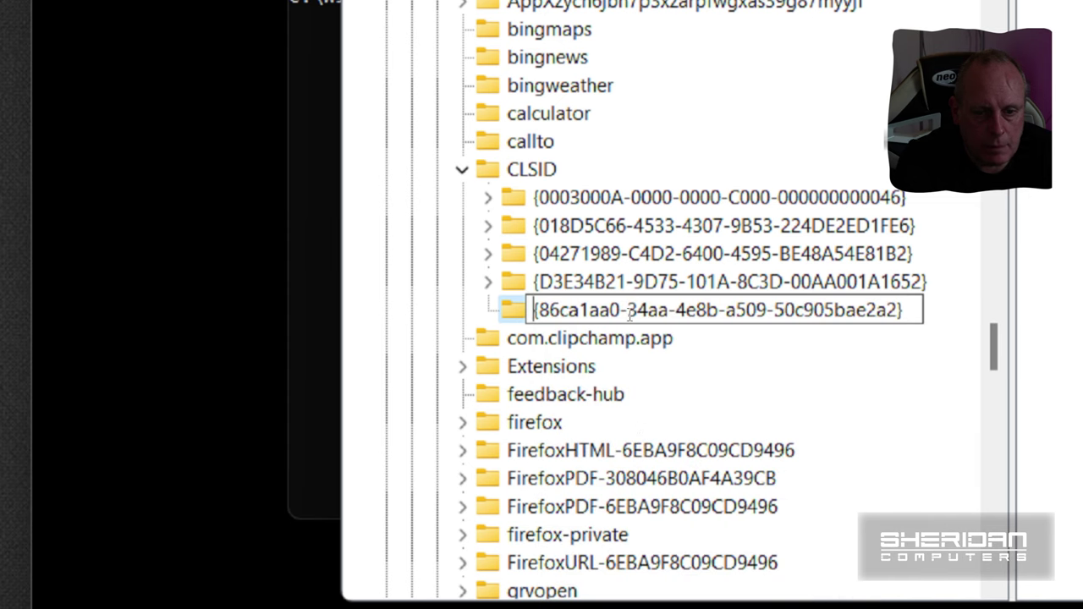
{"action": "key", "text": "Return"}
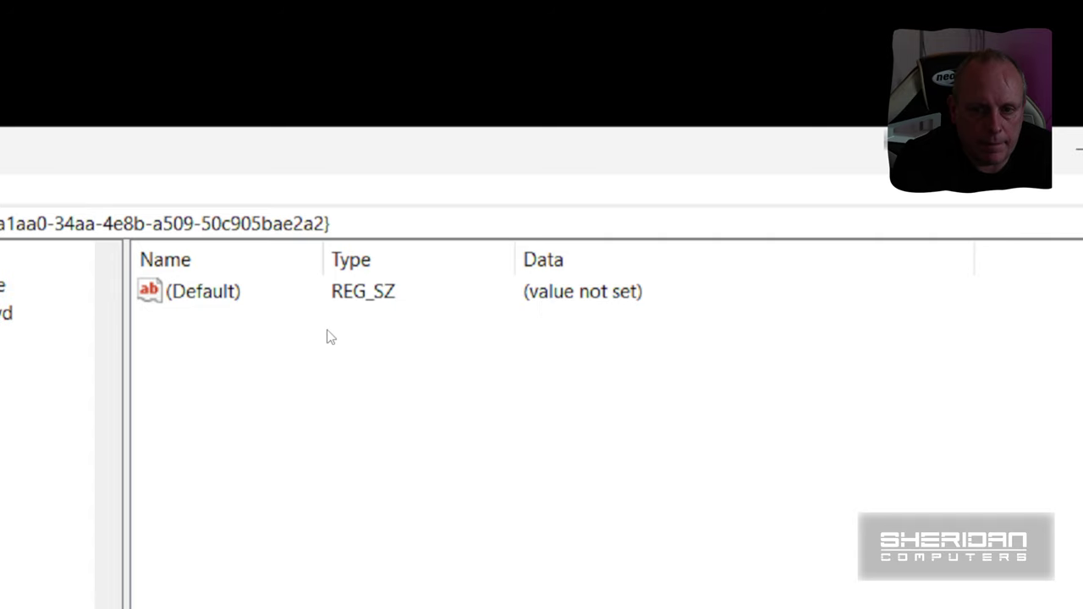
Step: Confirm the new key's (Default) value, then copy InprocServer32 from the forum's reg.exe command
{"action": "double_click", "coordinate": [229, 305]}
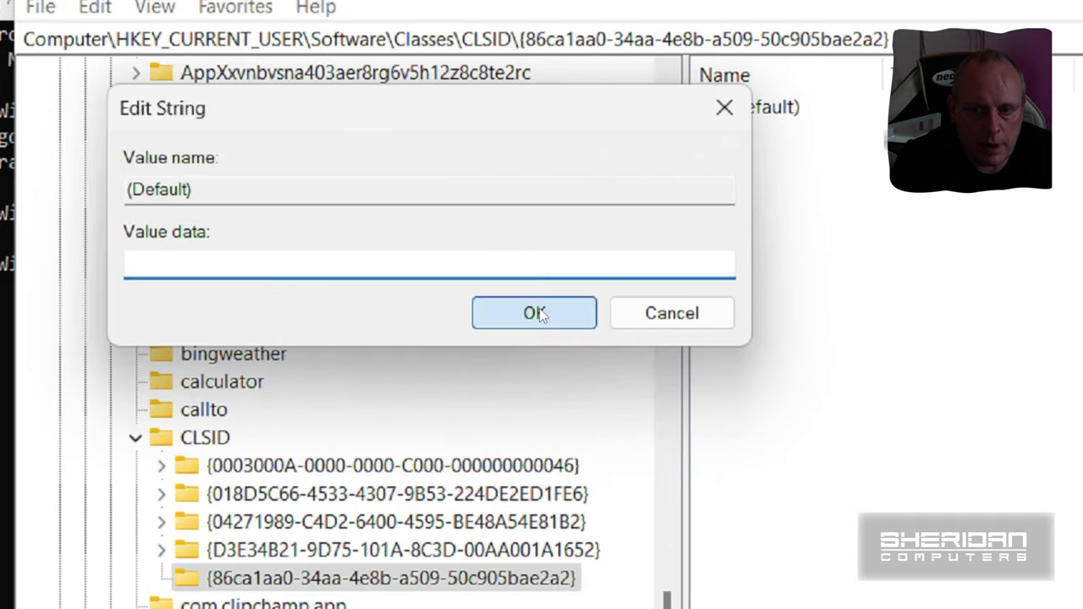
{"action": "left_click", "coordinate": [503, 312]}
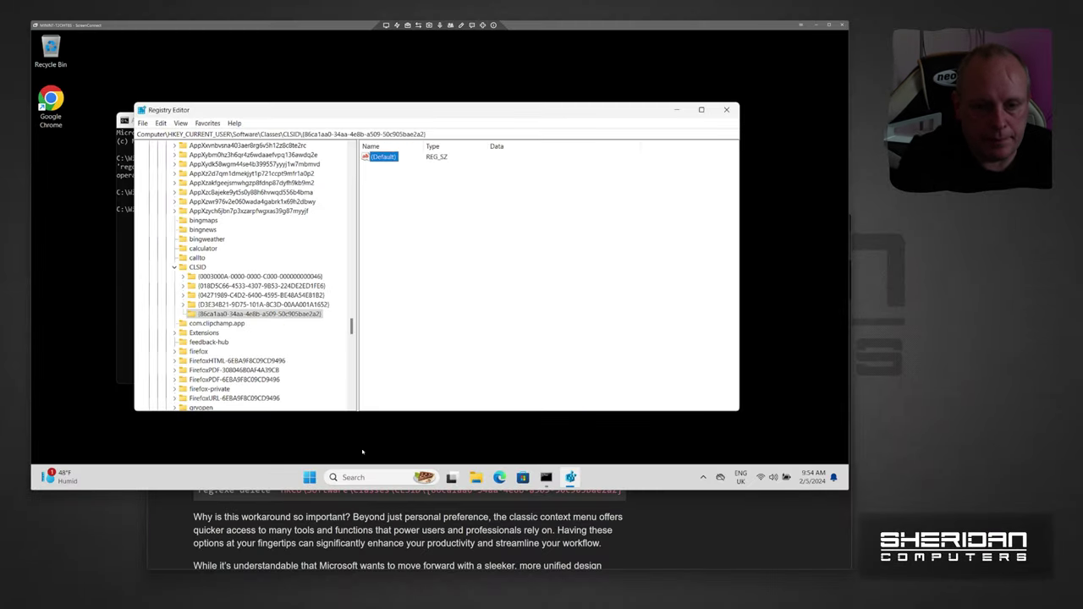
{"action": "left_click", "coordinate": [615, 492]}
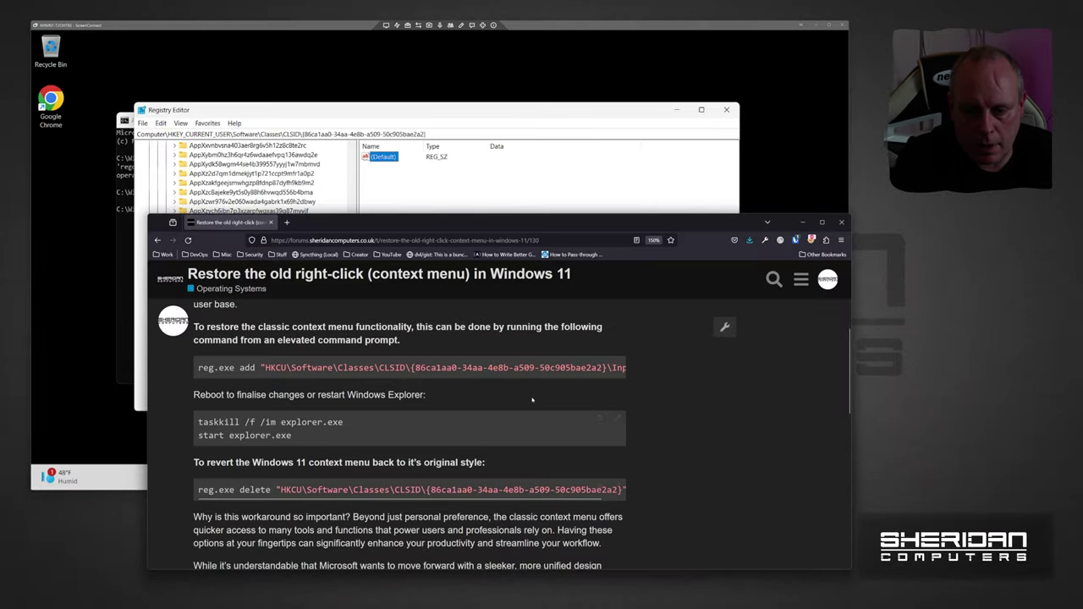
{"action": "scroll", "coordinate": [528, 370], "scroll_direction": "right", "scroll_amount": 3}
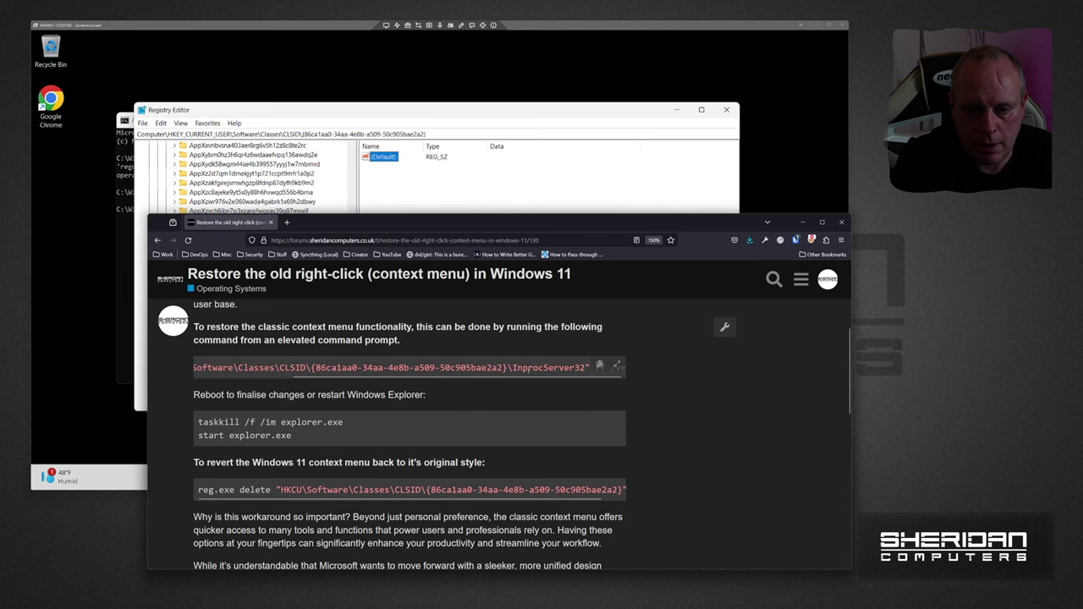
{"action": "left_click_drag", "start_coordinate": [511, 368], "coordinate": [586, 367]}
{"action": "right_click", "coordinate": [564, 367]}
{"action": "left_click", "coordinate": [584, 378]}
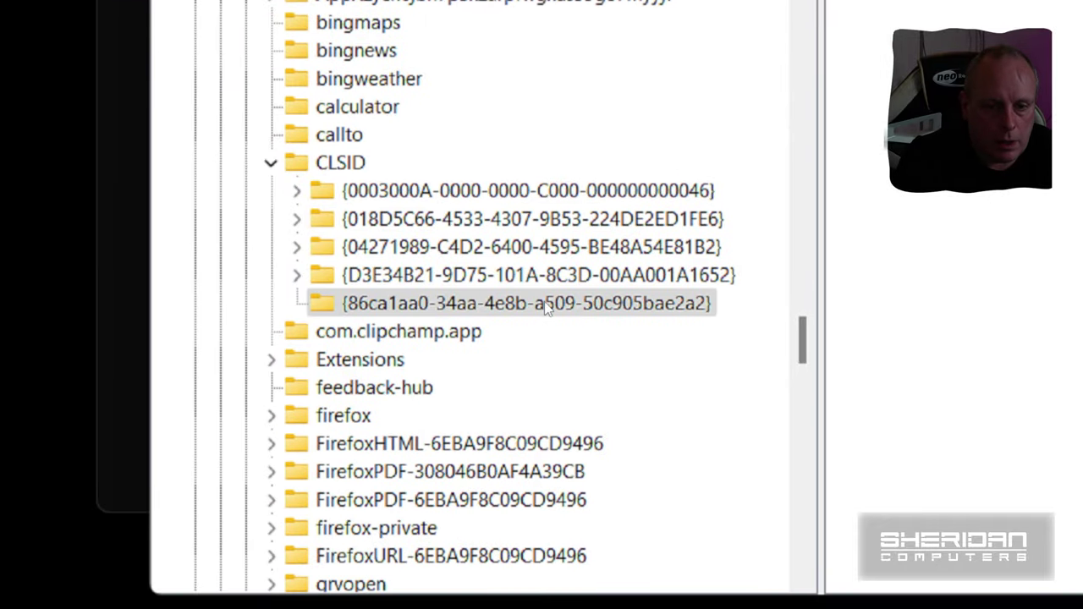
Step: Add an InprocServer32 subkey under the GUID key and set its (Default) value to empty
{"action": "right_click", "coordinate": [547, 310]}
{"action": "mouse_move", "coordinate": [703, 355]}
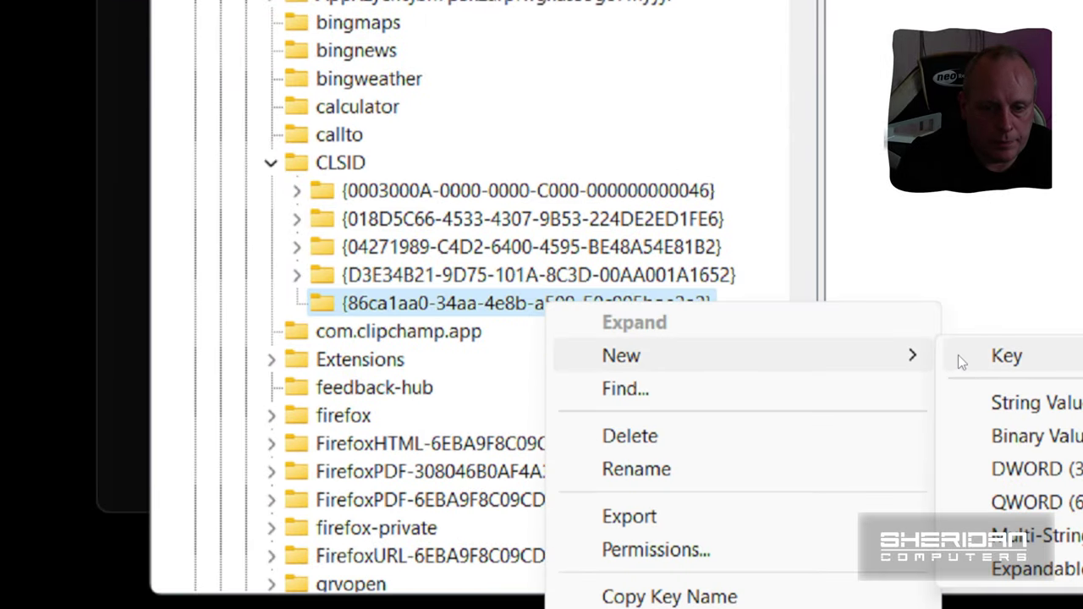
{"action": "left_click", "coordinate": [979, 356]}
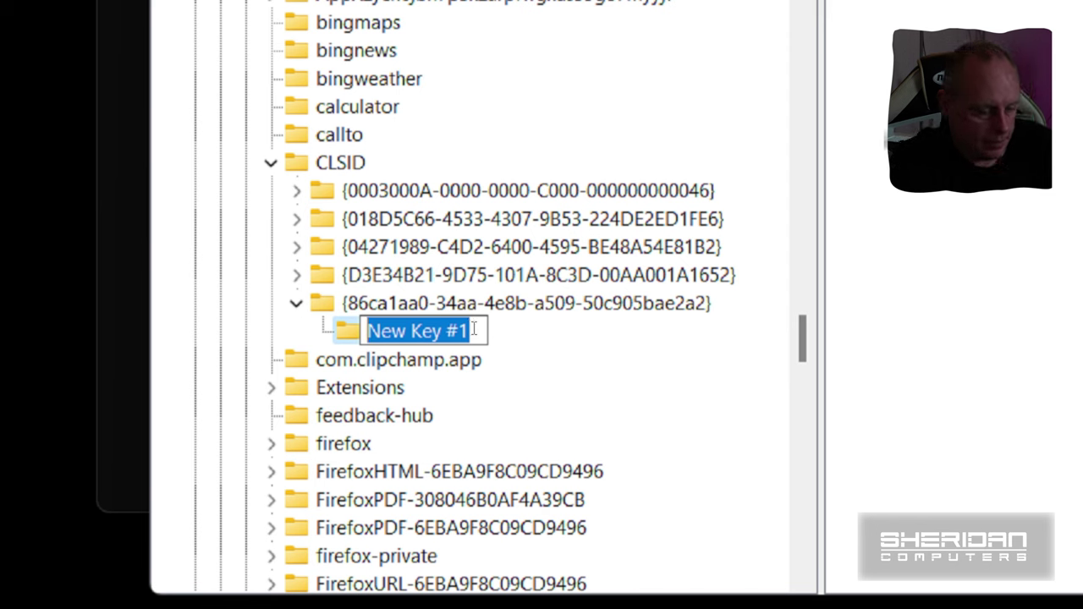
{"action": "key", "text": "ctrl+v"}
{"action": "key", "text": "Return"}
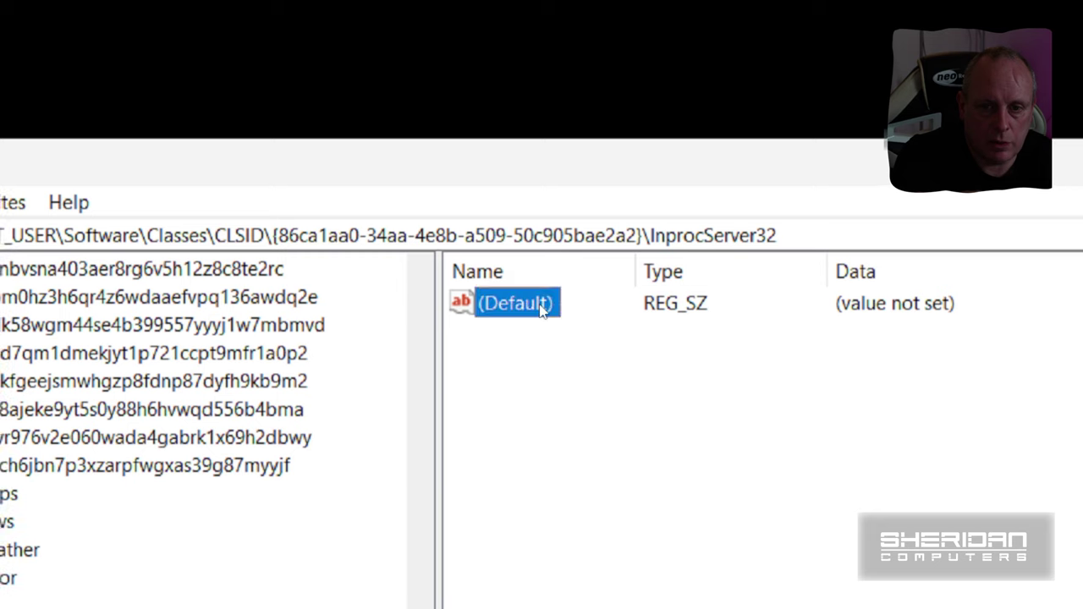
{"action": "double_click", "coordinate": [218, 298]}
{"action": "left_click", "coordinate": [299, 518]}
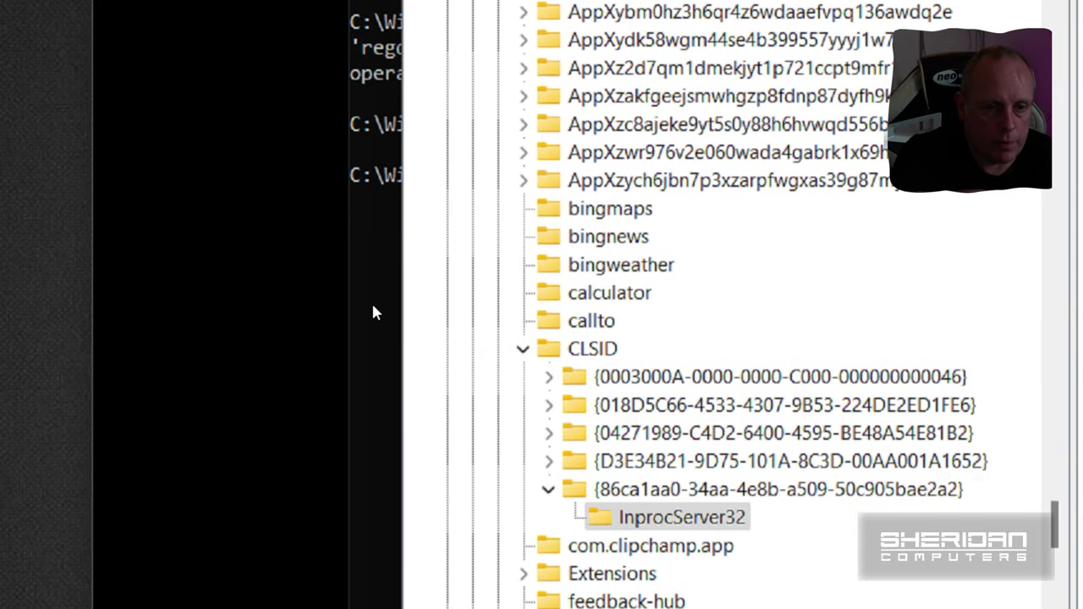
Step: Kill Explorer with taskkill /f /im explorer.exe, then relaunch it with start explorer.exe
{"action": "left_click", "coordinate": [373, 307]}
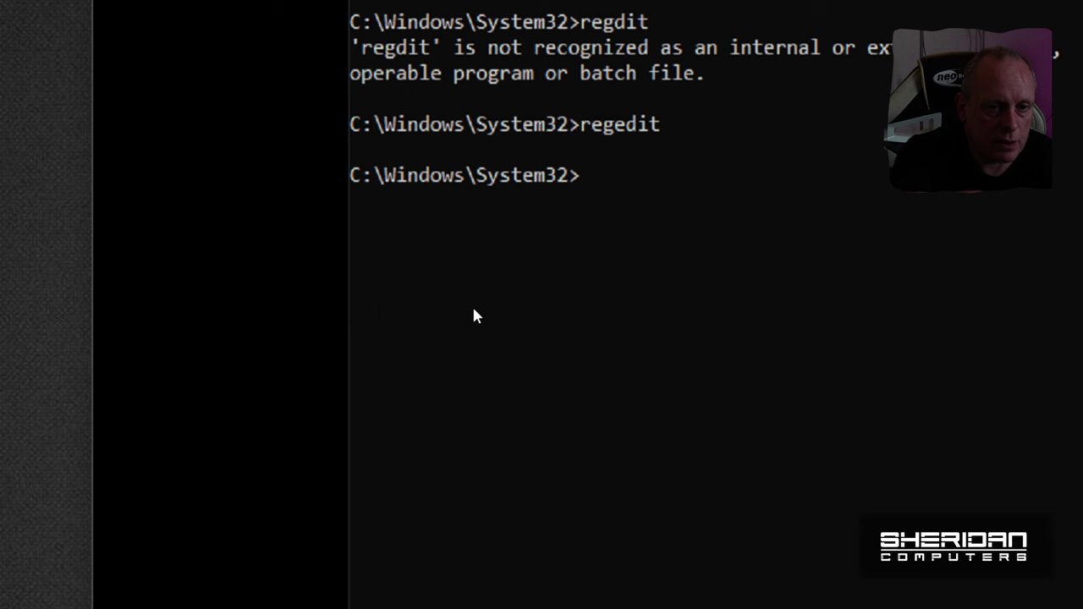
{"action": "type", "text": "tas"}
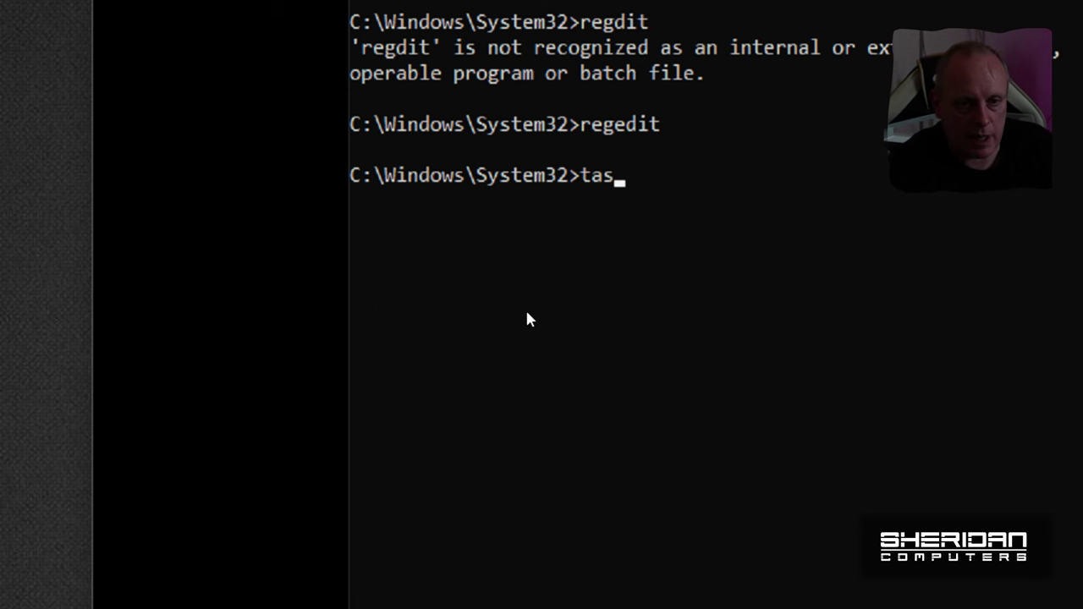
{"action": "type", "text": "kkill /"}
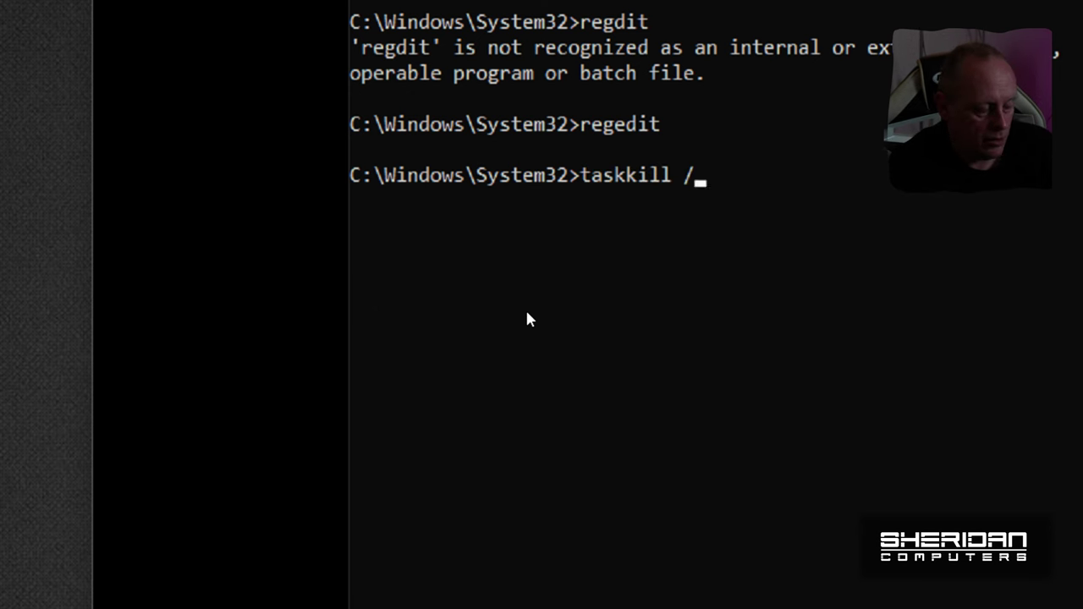
{"action": "type", "text": "f /"}
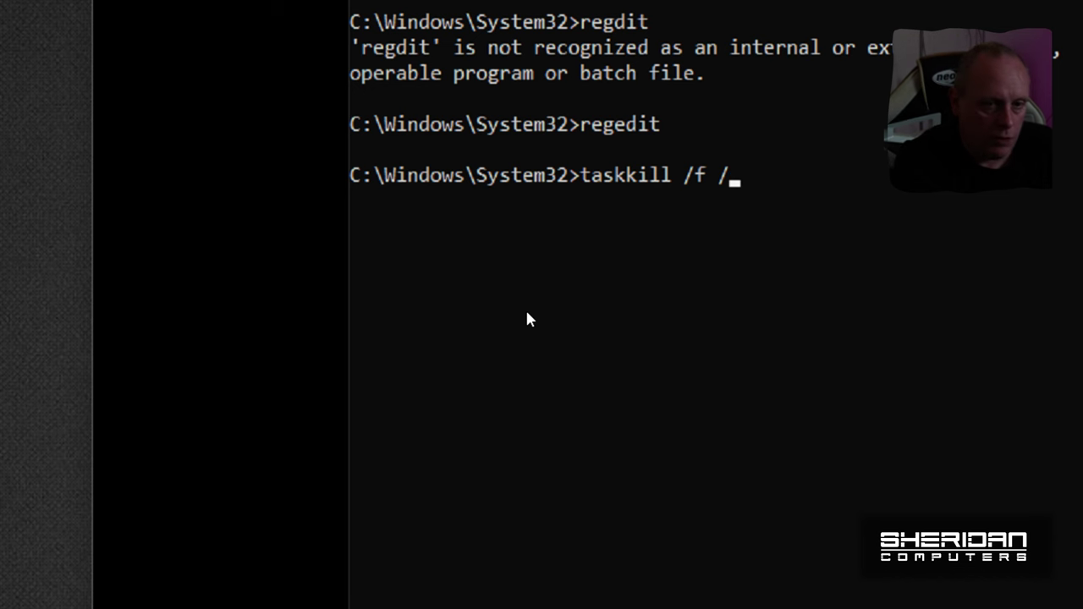
{"action": "type", "text": "im e"}
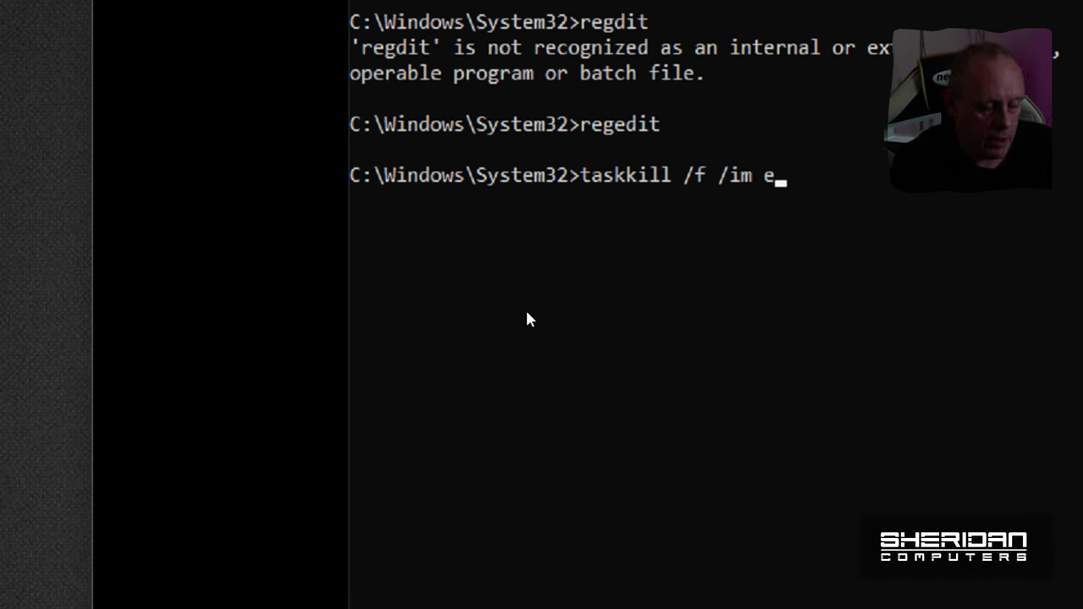
{"action": "type", "text": "xplorer.ex"}
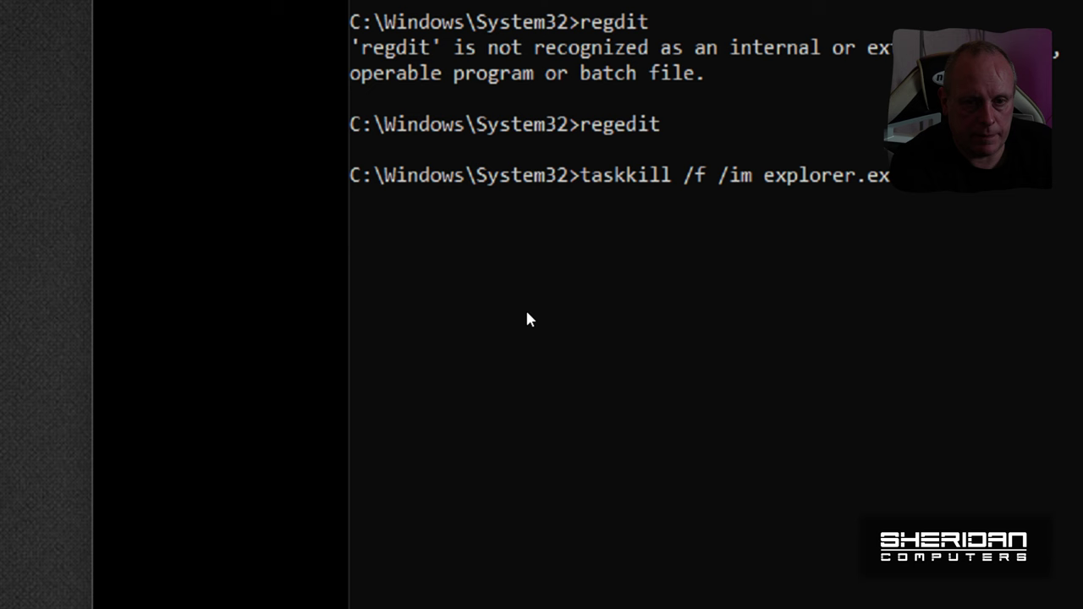
{"action": "type", "text": "e"}
{"action": "key", "text": "Return"}
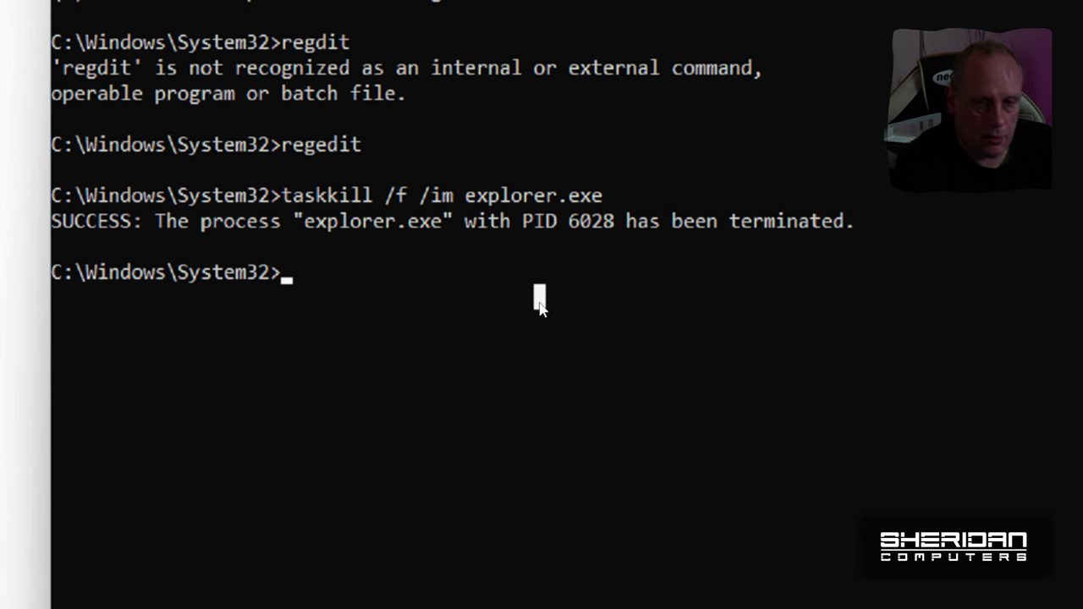
{"action": "type", "text": "start explorer.exe"}
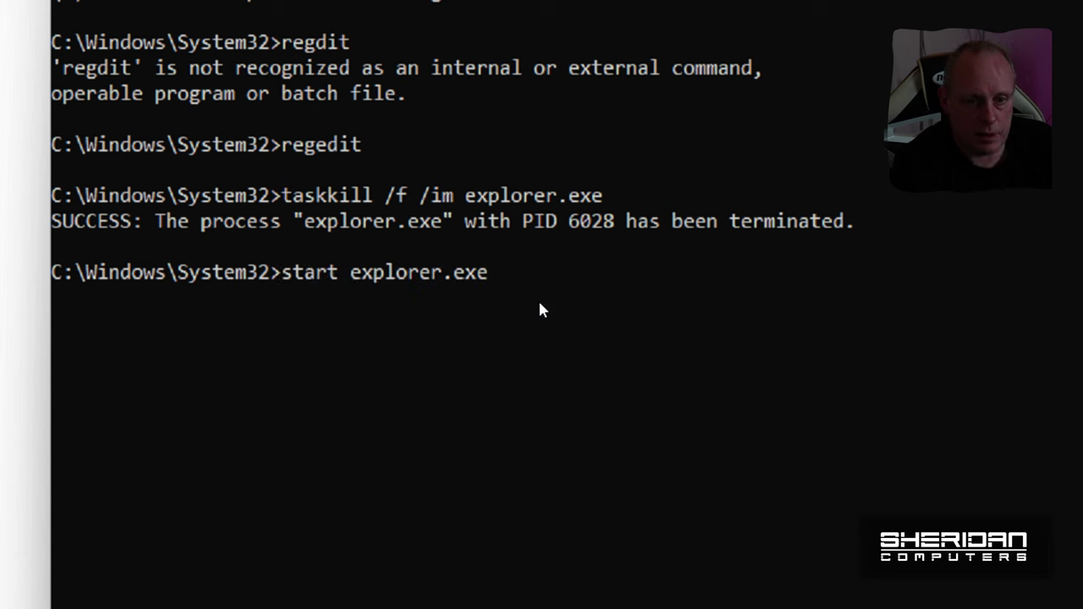
{"action": "key", "text": "Return"}
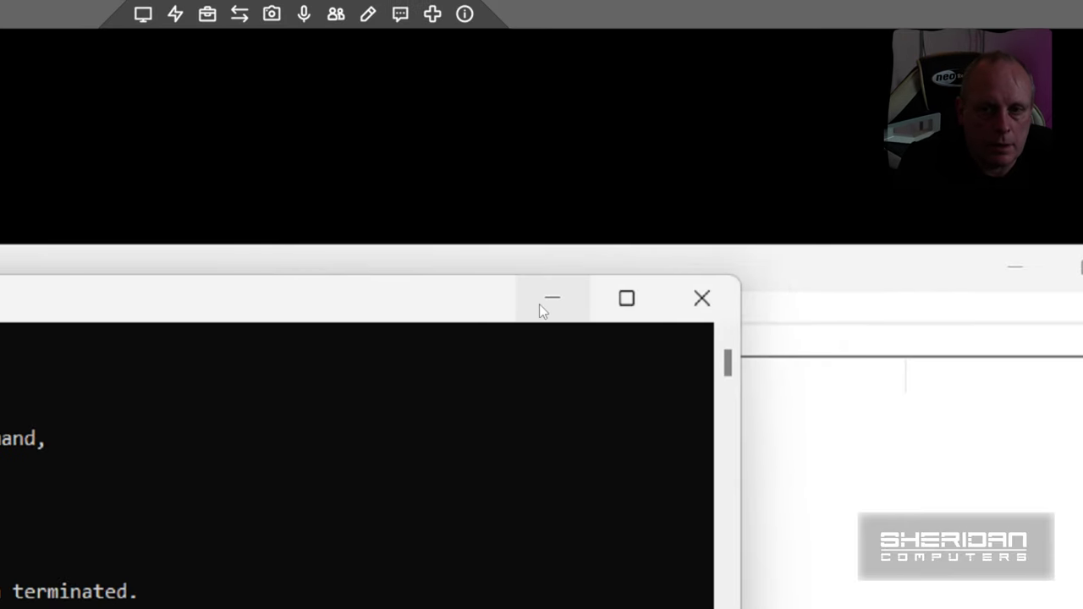
Step: Minimize the console, close Registry Editor, and check the New folder's menu is classic
{"action": "left_click", "coordinate": [542, 311]}
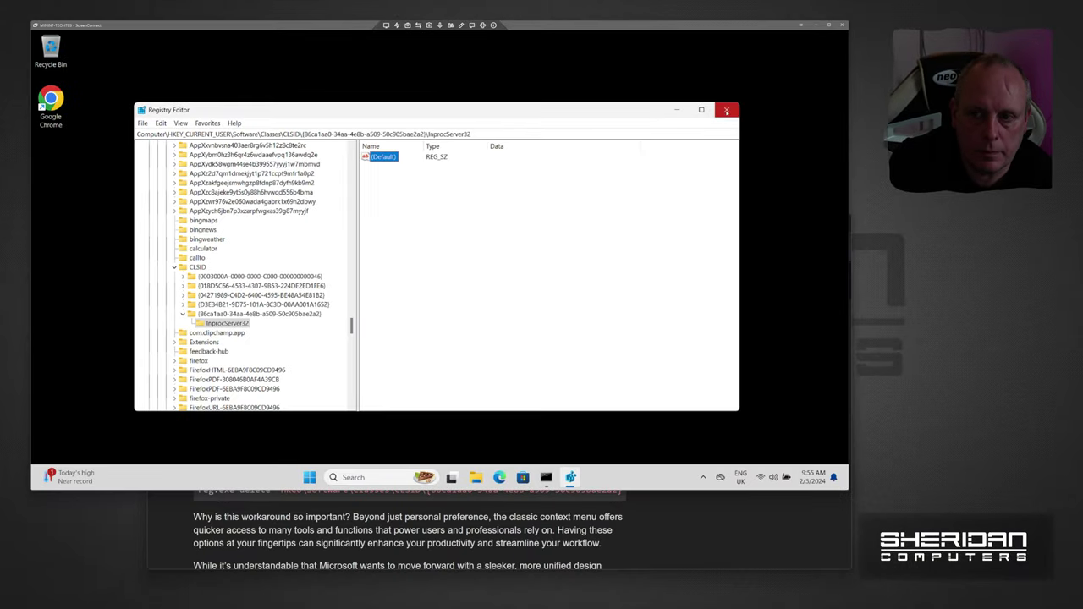
{"action": "left_click", "coordinate": [726, 109]}
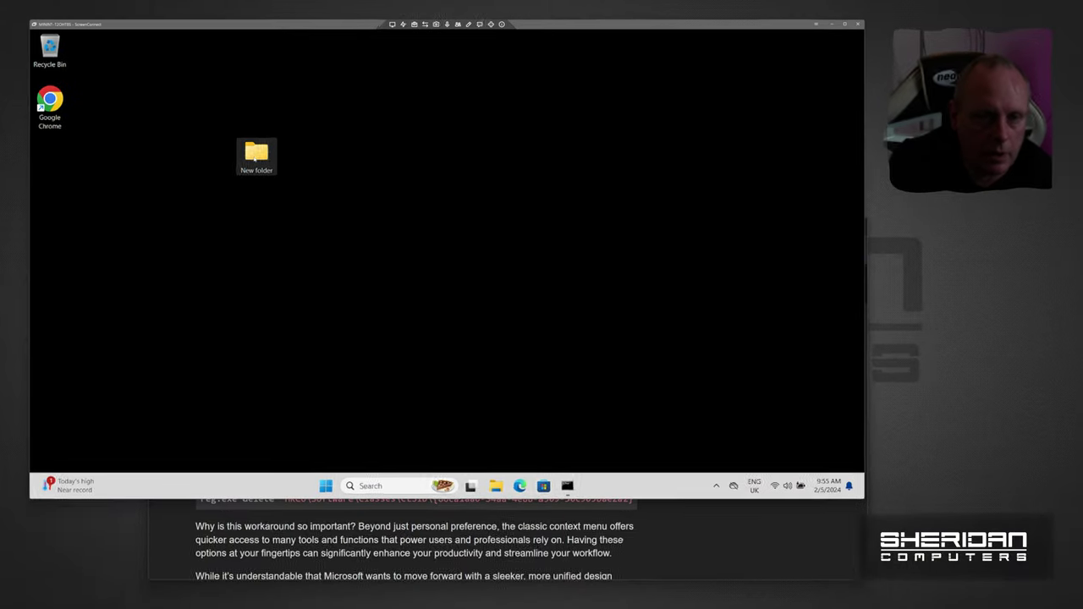
{"action": "right_click", "coordinate": [256, 162]}
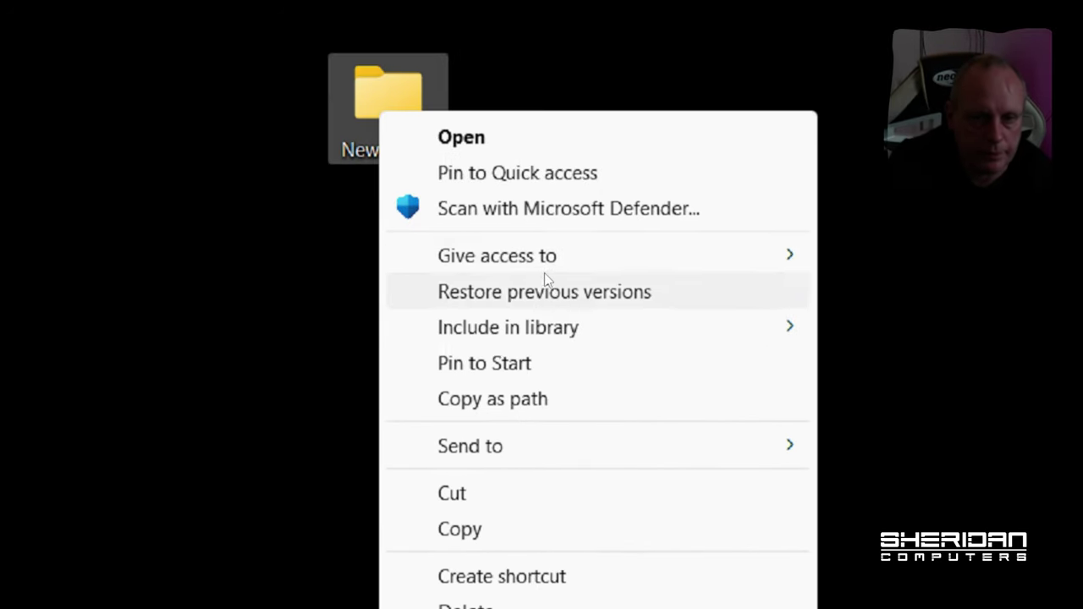
{"action": "left_click", "coordinate": [550, 137]}
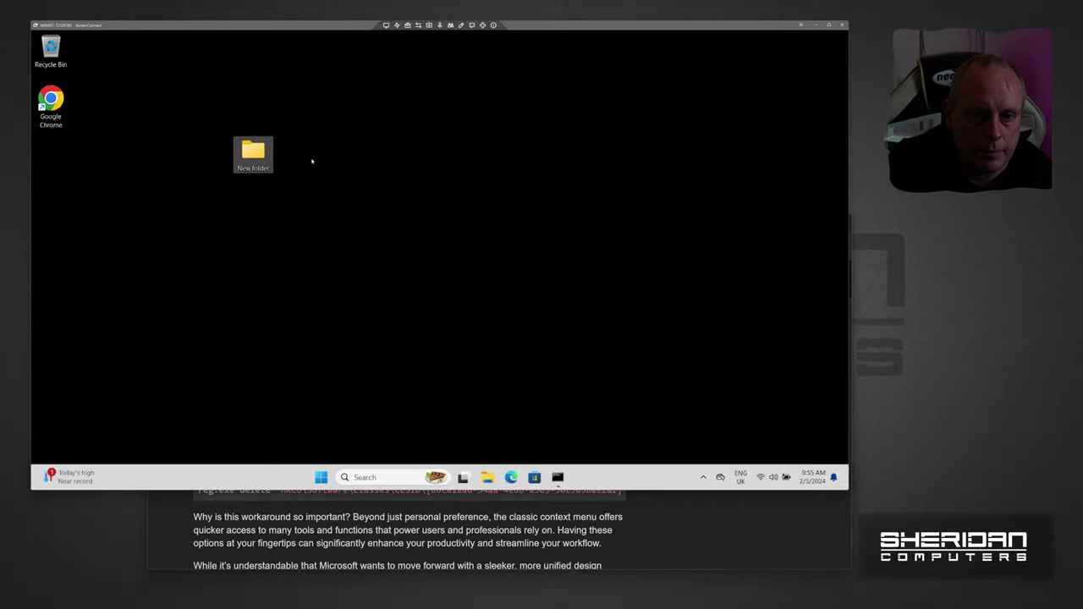
Step: Confirm the desktop right-click menu now also appears in the full classic style
{"action": "left_click", "coordinate": [311, 161]}
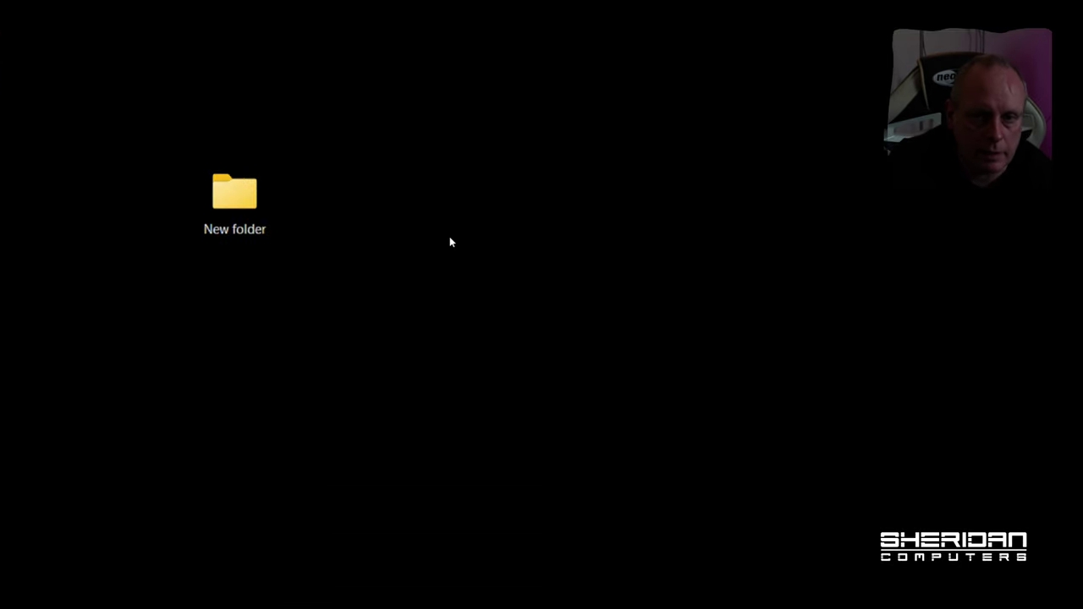
{"action": "right_click", "coordinate": [357, 173]}
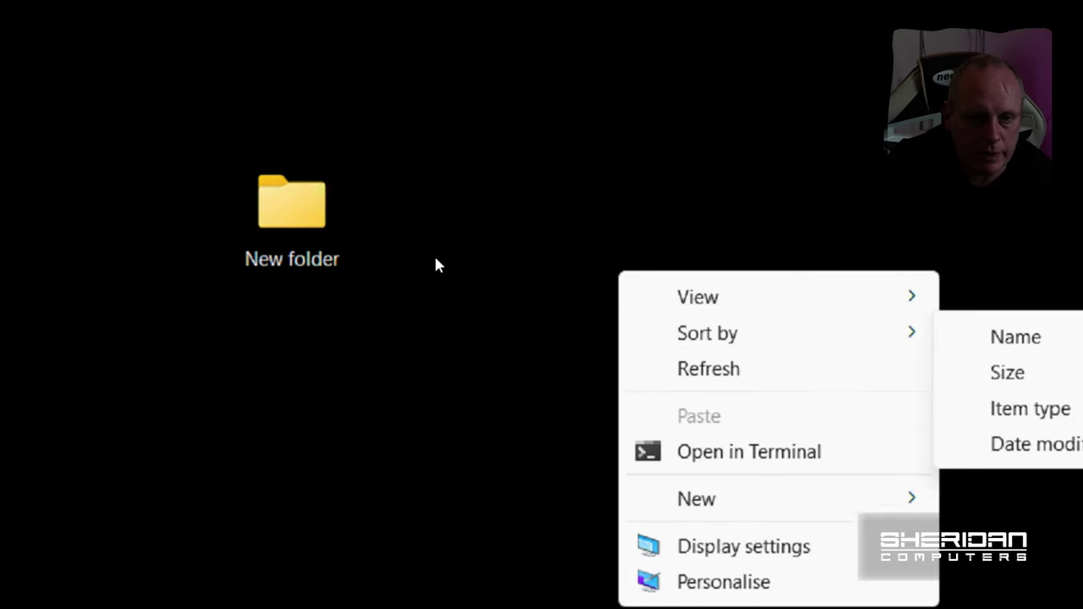
{"action": "left_click", "coordinate": [547, 307]}
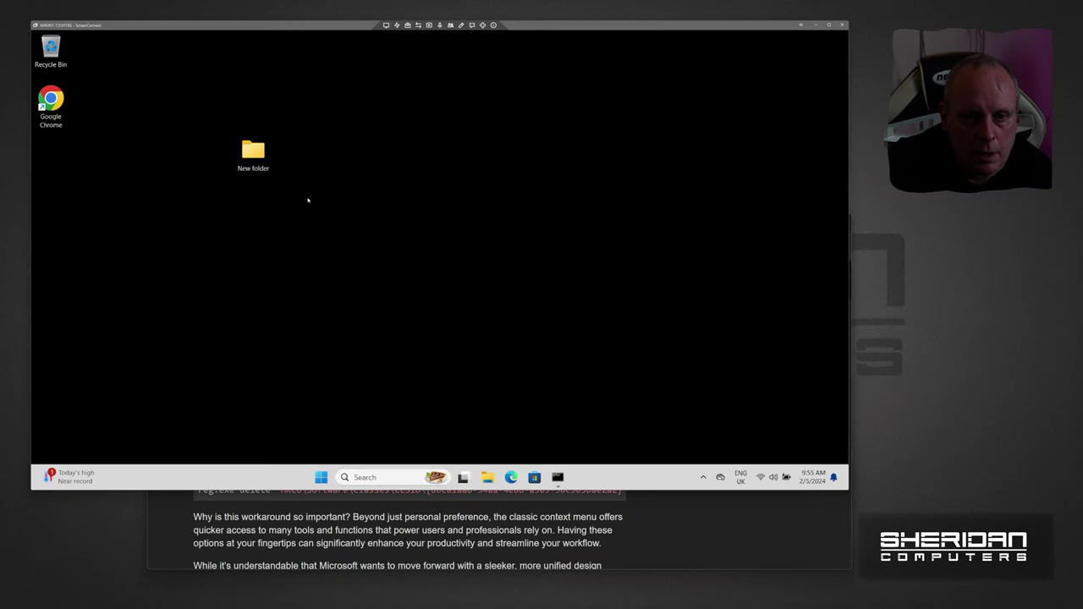
Step: Open an elevated Command Prompt via a Start search for cmd and begin typing regedit
{"action": "left_click", "coordinate": [320, 477]}
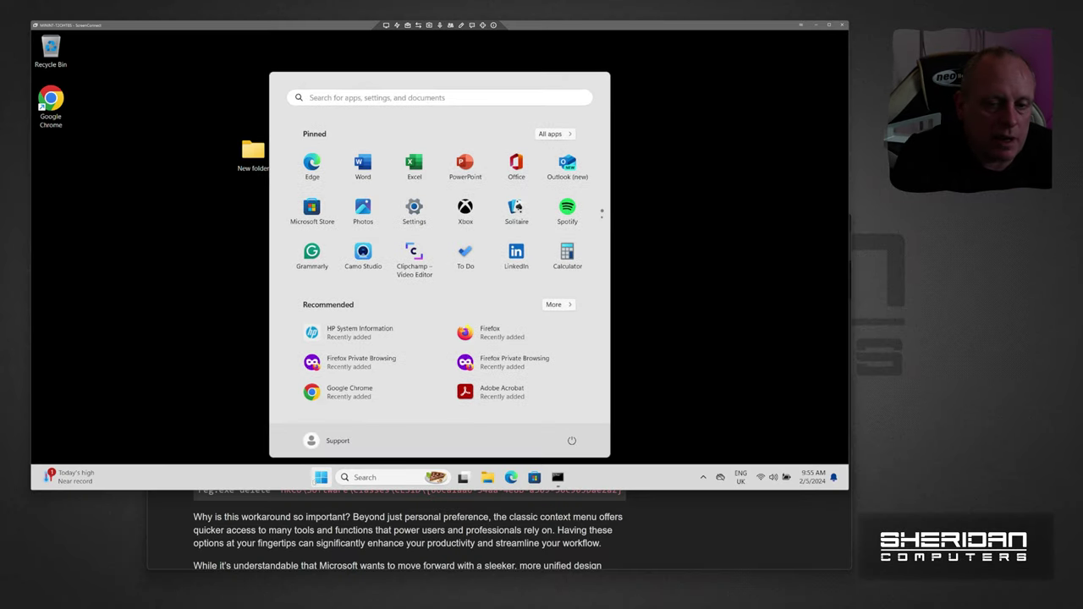
{"action": "type", "text": "cmd"}
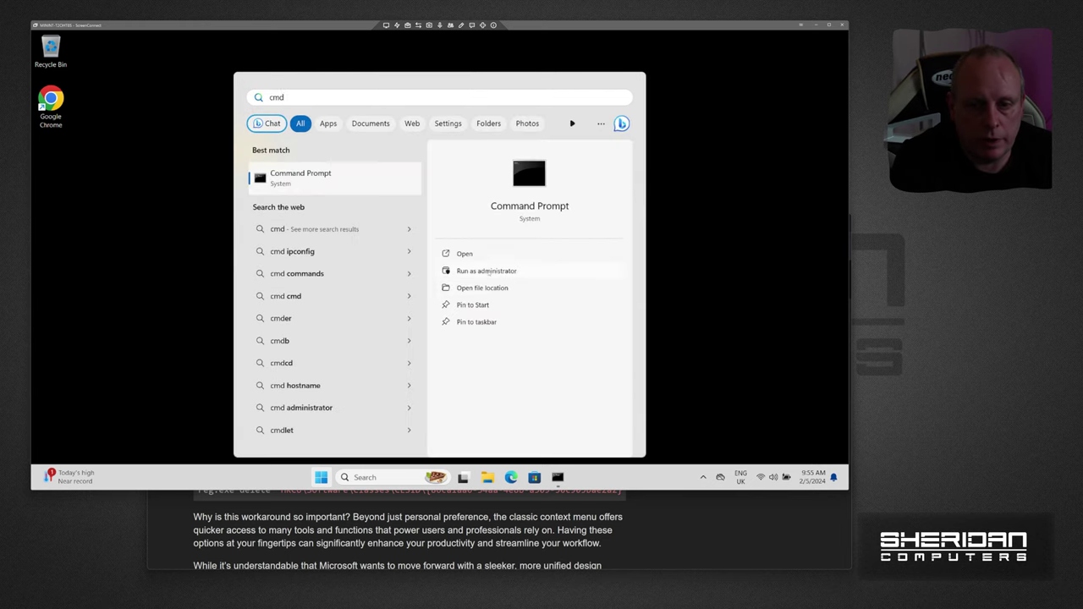
{"action": "left_click", "coordinate": [488, 271]}
{"action": "left_click", "coordinate": [406, 338]}
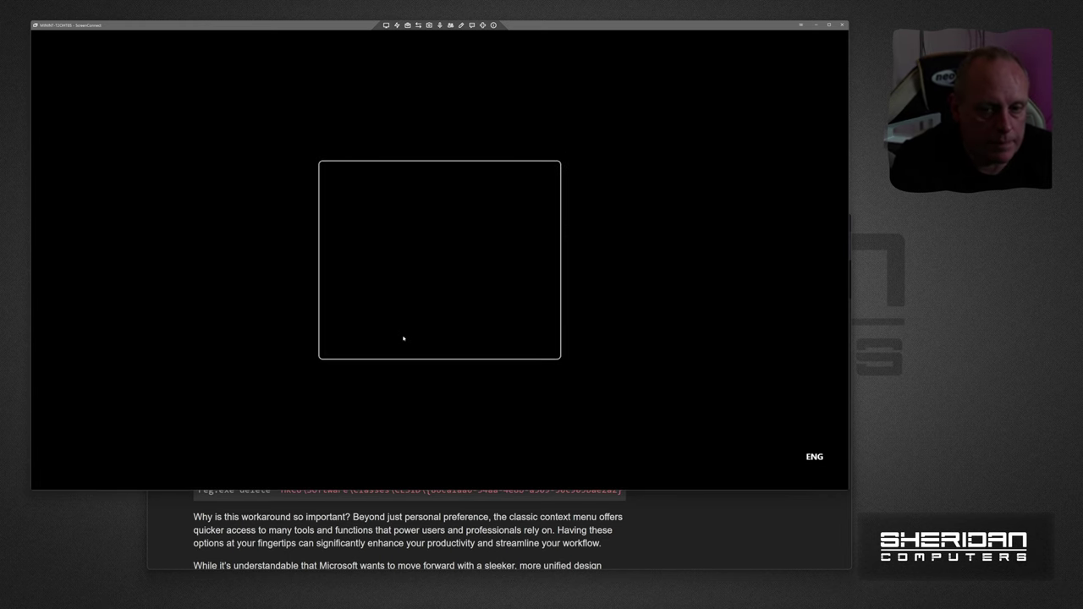
{"action": "left_click", "coordinate": [255, 215]}
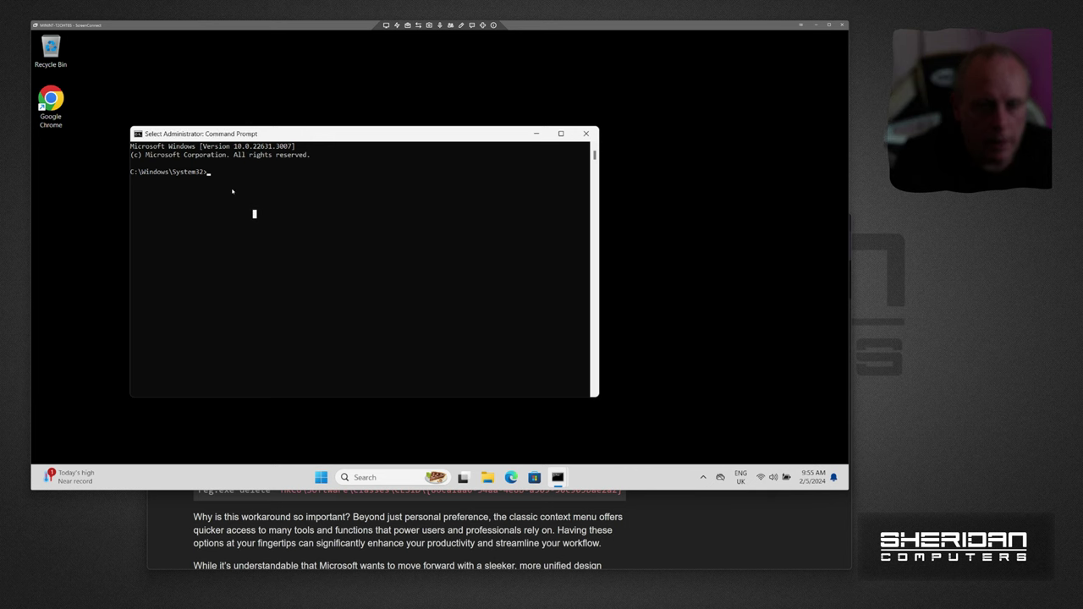
{"action": "type", "text": "!"}
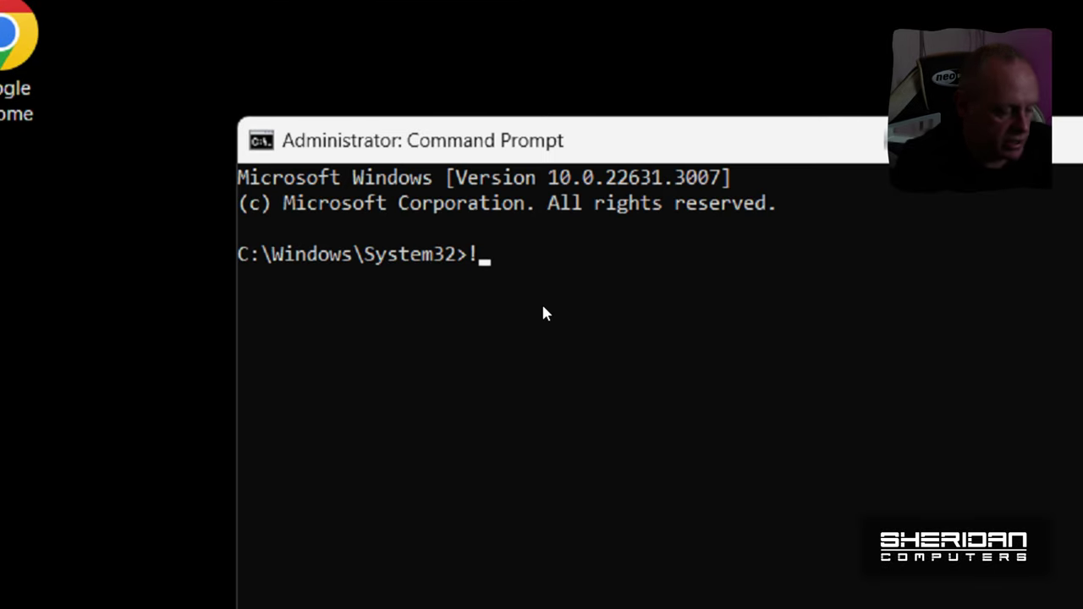
{"action": "type", "text": "regedit"}
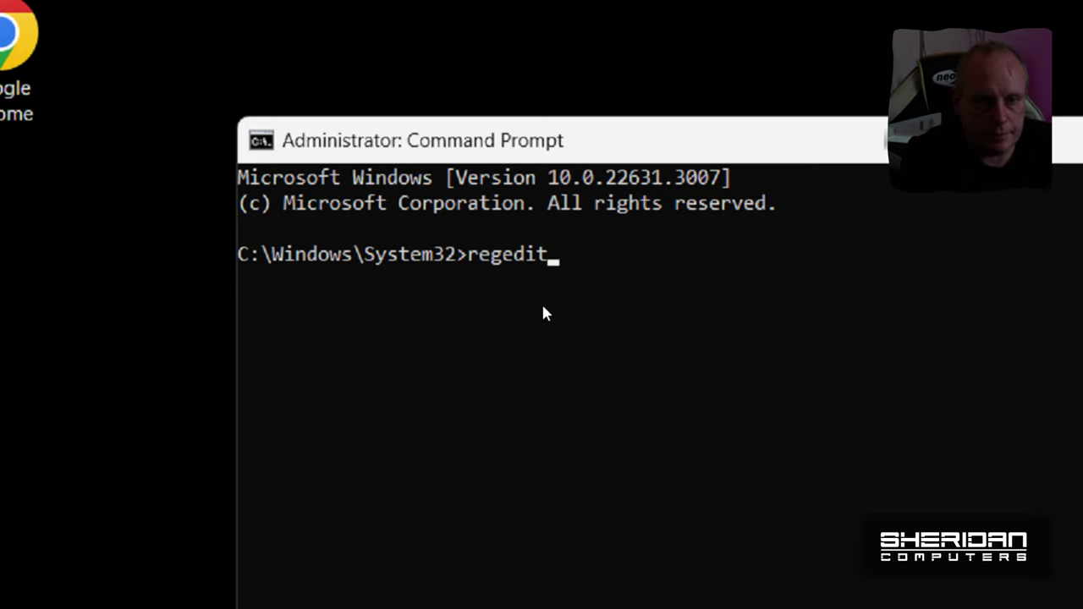
Step: Launch regedit, delete the {86ca1aa0-34aa-4e8b-a509-50c905bae2a2} key under CLSID, and close the editor
{"action": "key", "text": "Return"}
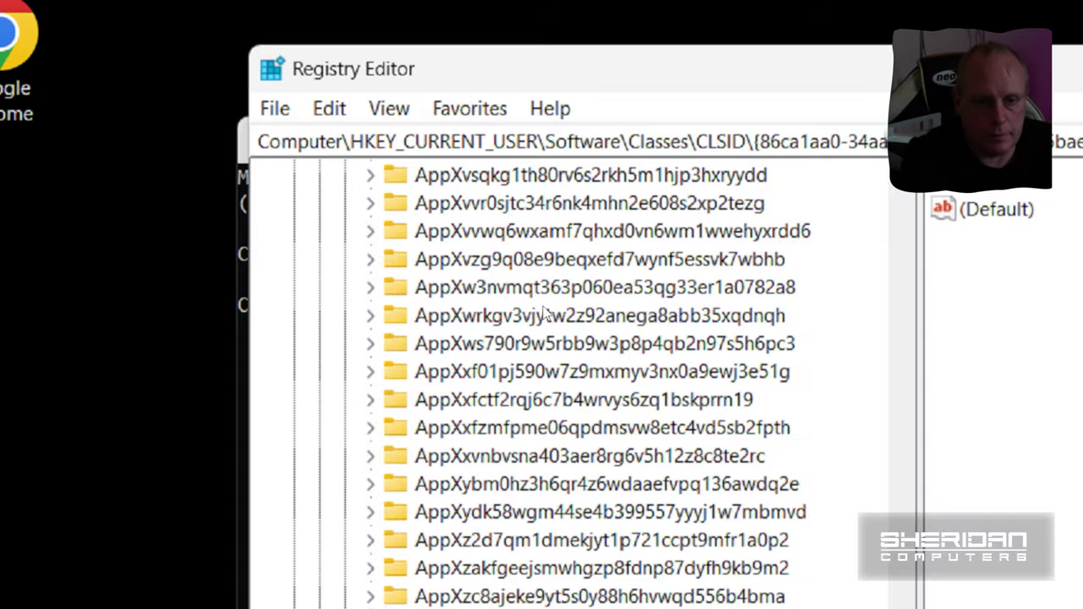
{"action": "scroll", "coordinate": [497, 345], "scroll_direction": "down", "scroll_amount": 1}
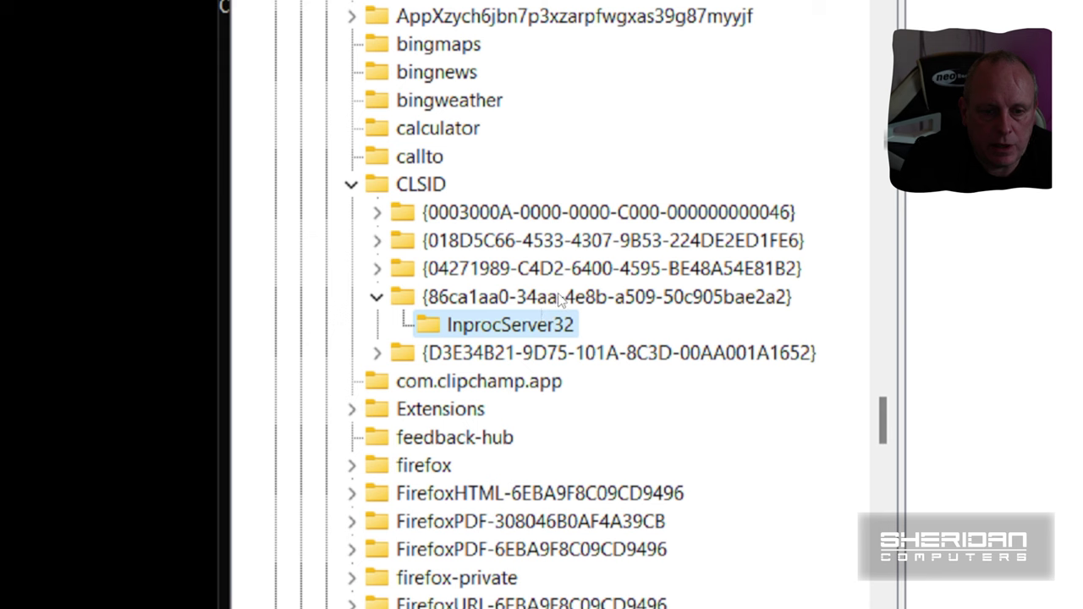
{"action": "left_click", "coordinate": [560, 297]}
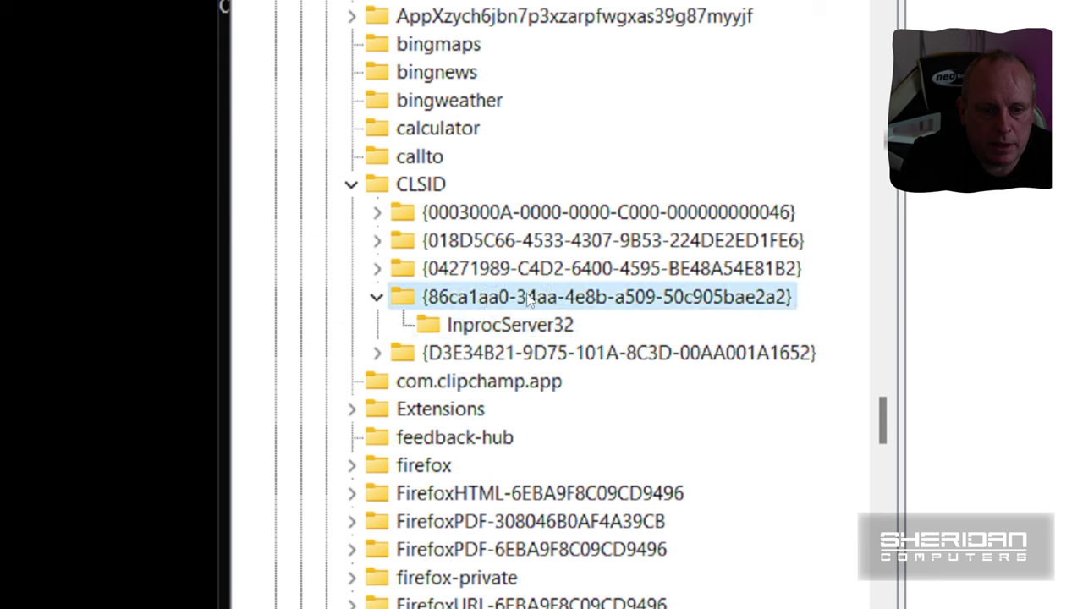
{"action": "right_click", "coordinate": [529, 301]}
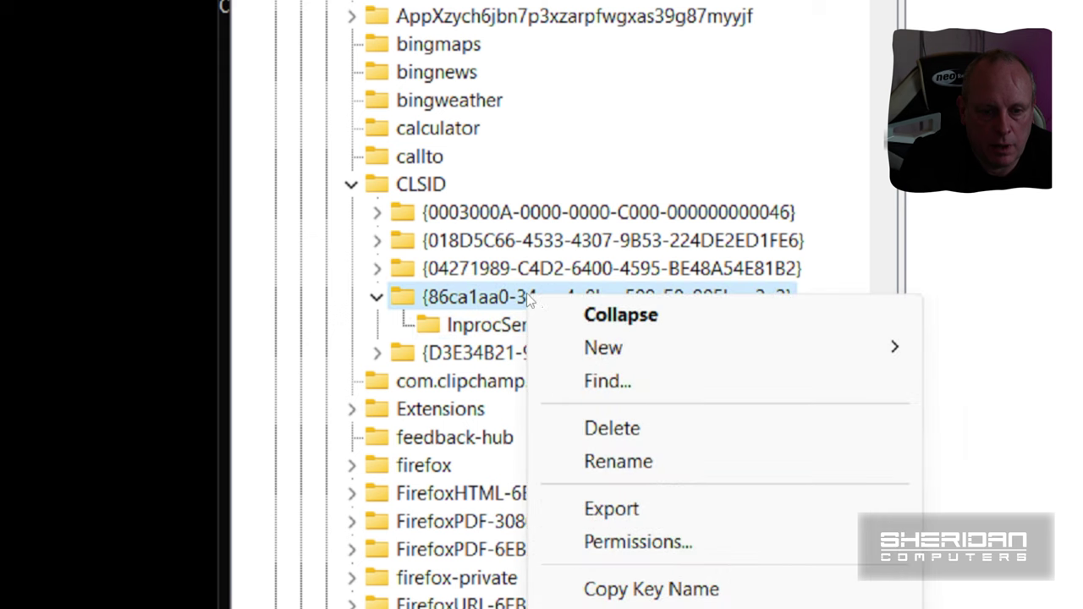
{"action": "left_click", "coordinate": [642, 429]}
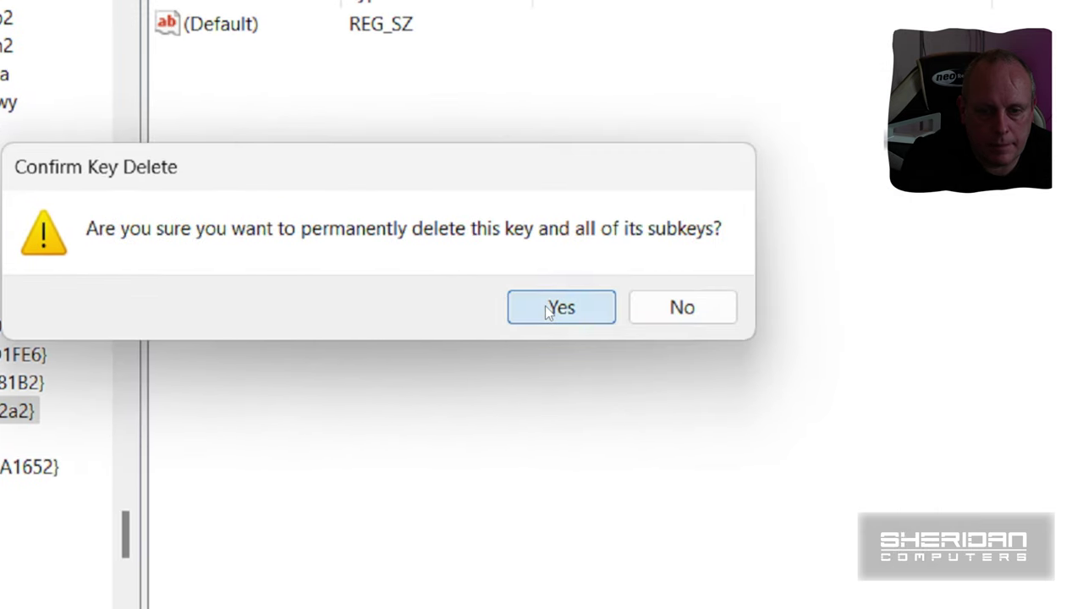
{"action": "left_click", "coordinate": [693, 285]}
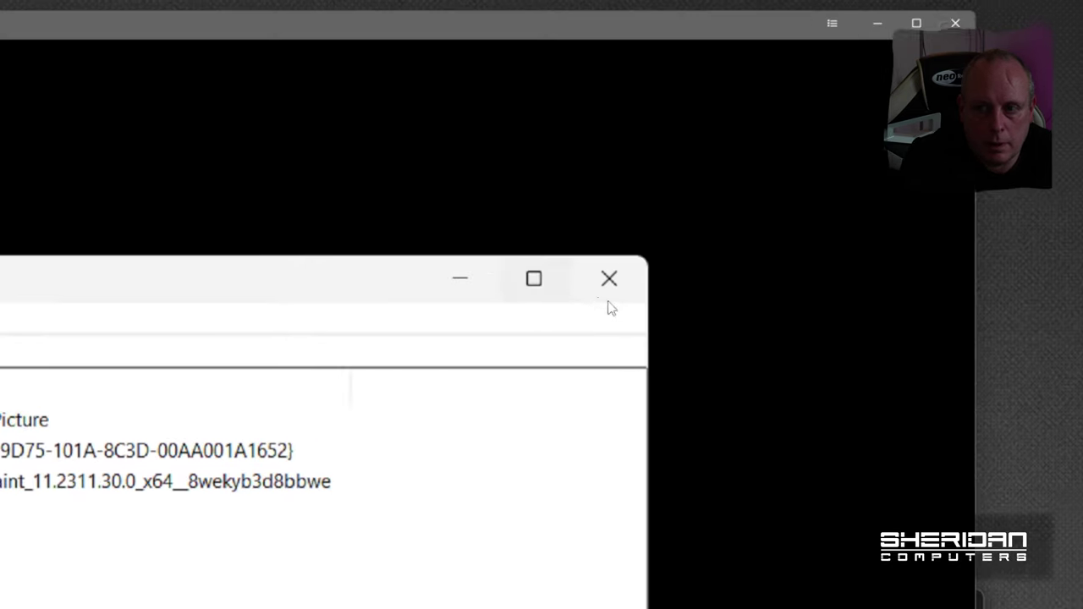
{"action": "left_click", "coordinate": [609, 283]}
Step: Run taskkill /f /im explorer.exe, then start explorer.exe to relaunch Explorer
{"action": "left_click", "coordinate": [538, 307]}
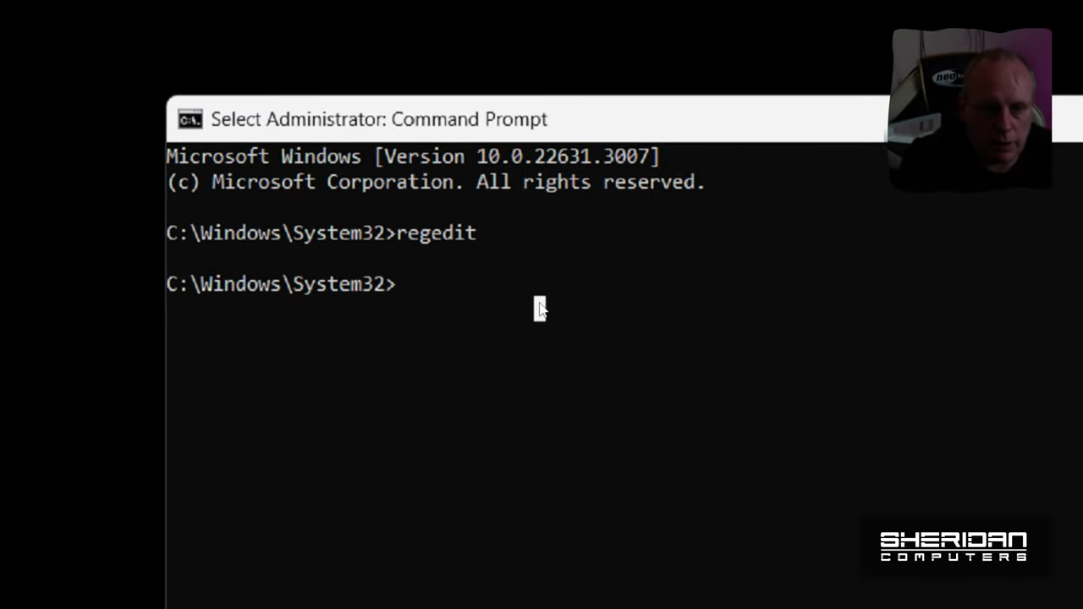
{"action": "type", "text": "taskkill /f"}
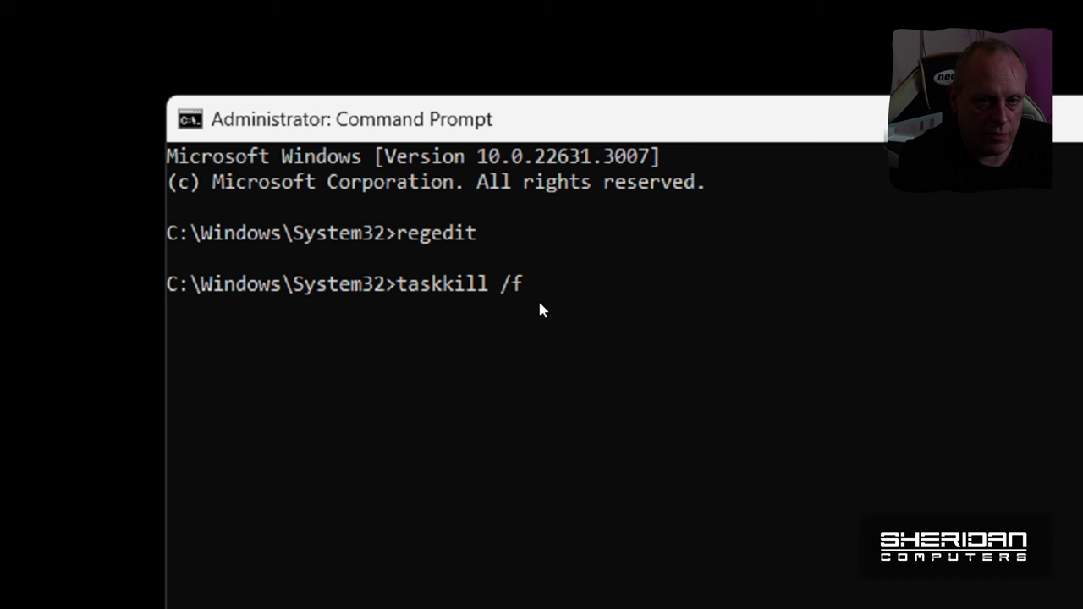
{"action": "type", "text": " /im explorer.ex"}
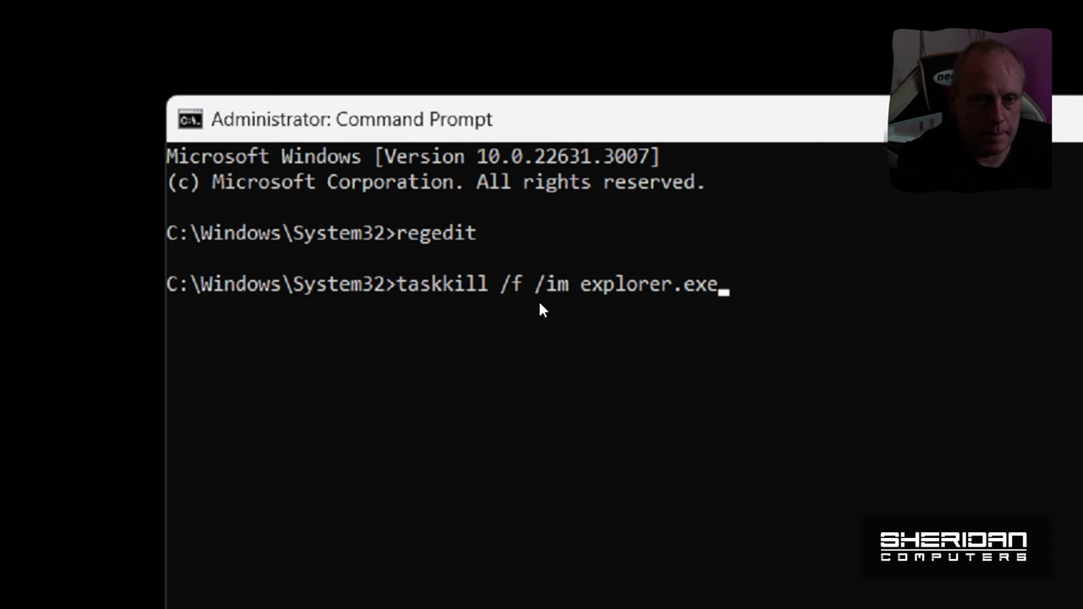
{"action": "type", "text": "e"}
{"action": "key", "text": "Return"}
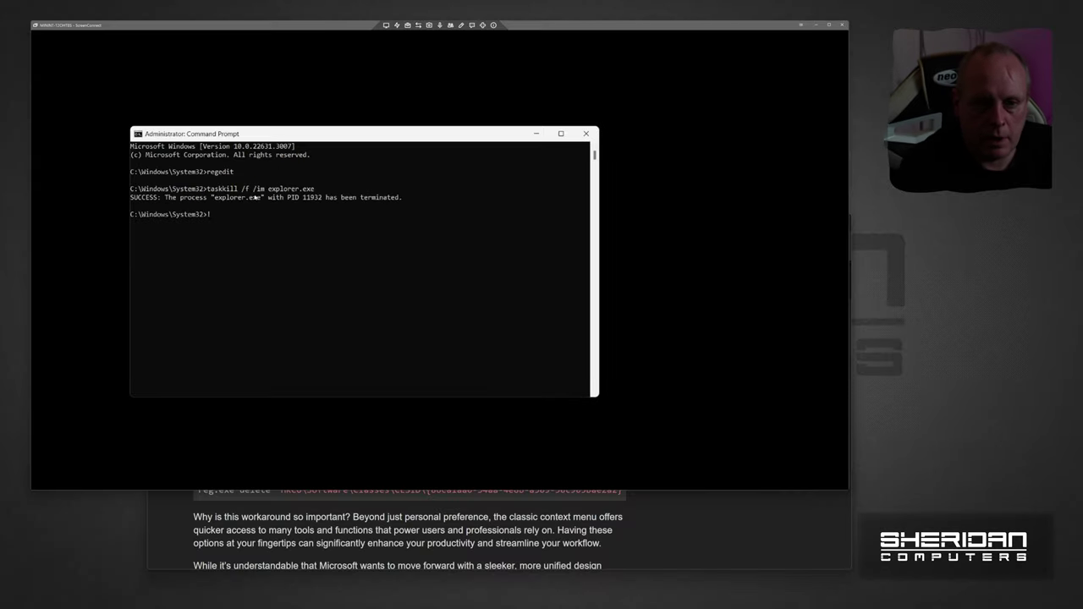
{"action": "type", "text": "!!"}
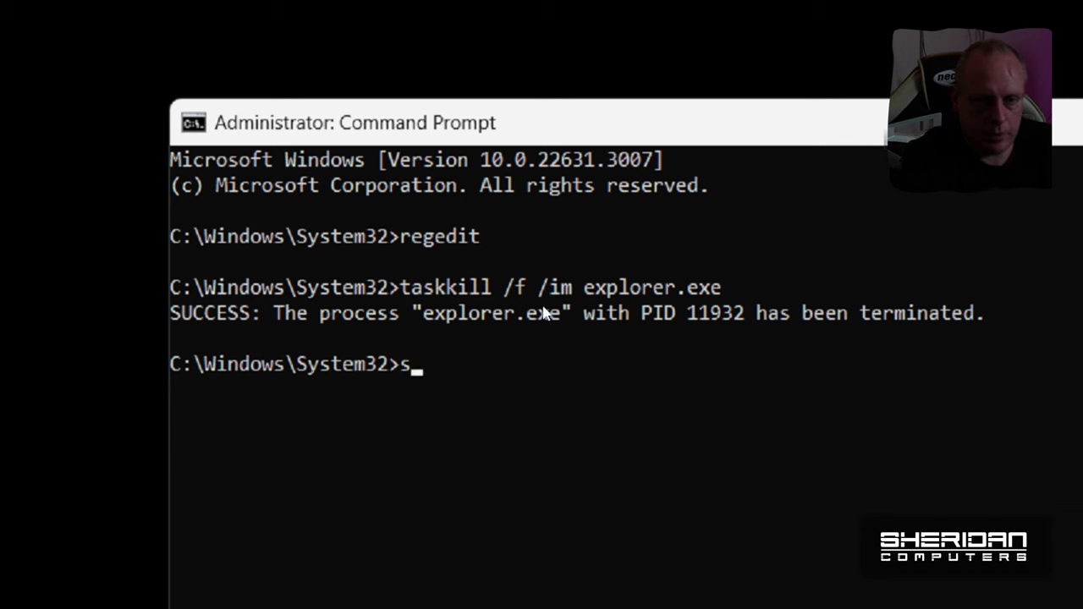
{"action": "type", "text": "art explorer.ex"}
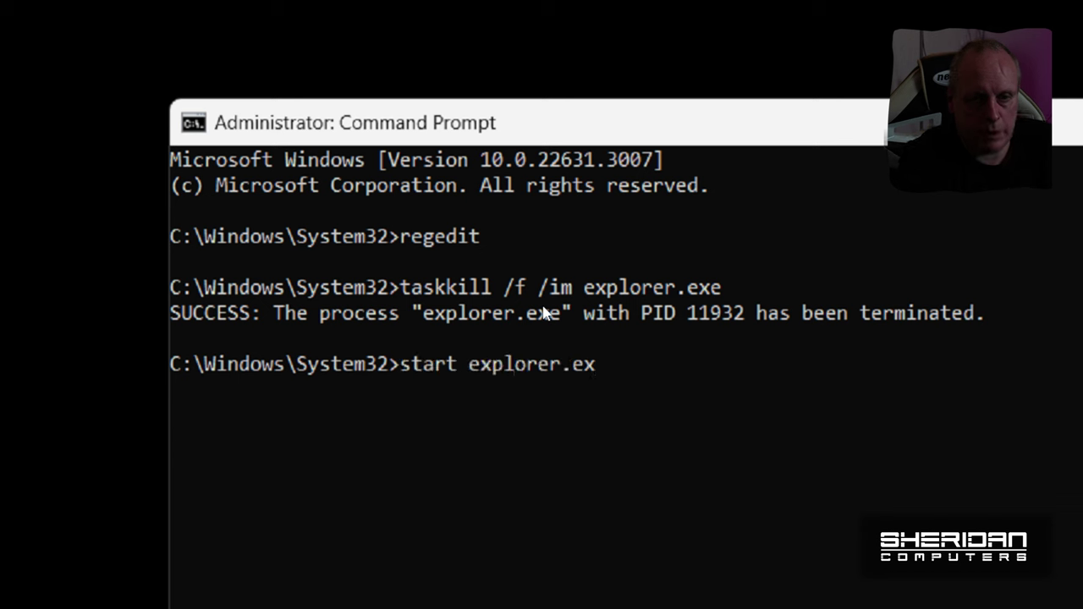
{"action": "type", "text": "e"}
{"action": "key", "text": "Return"}
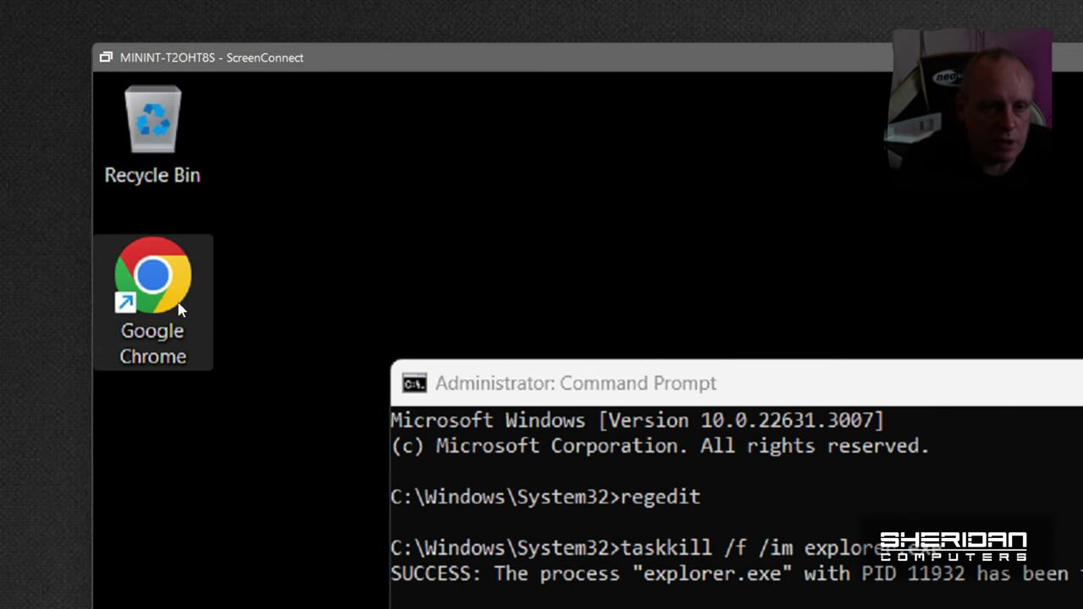
{"action": "right_click", "coordinate": [179, 310]}
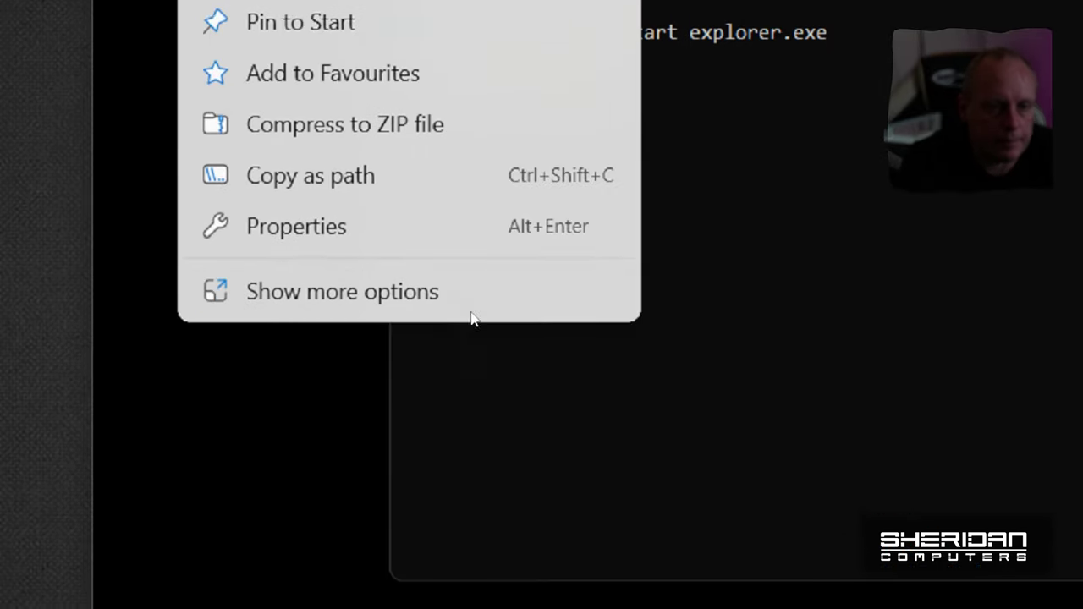
{"action": "left_click", "coordinate": [452, 302]}
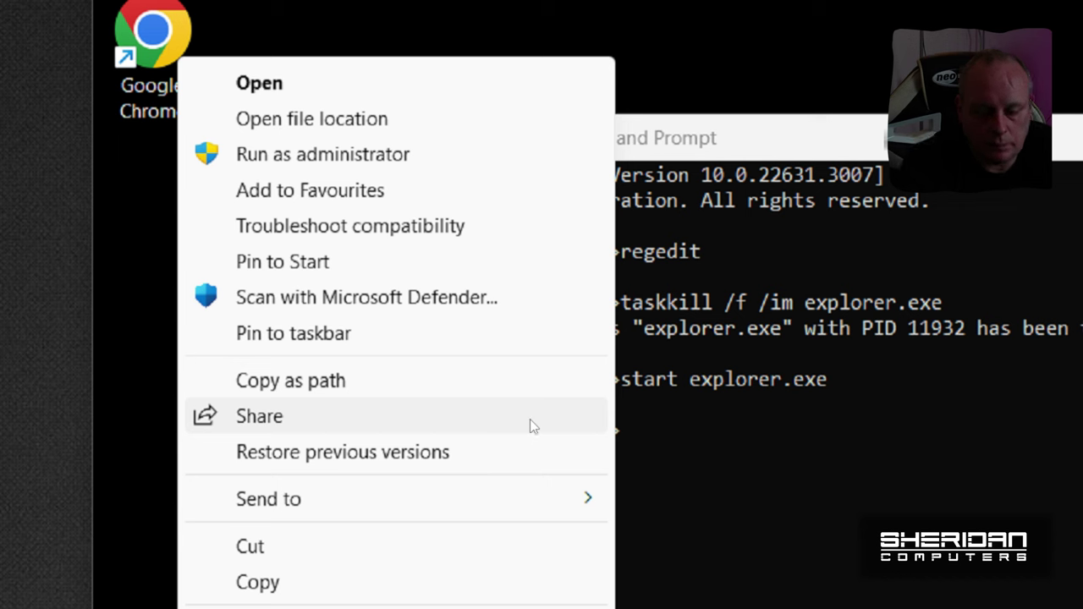
{"action": "key", "text": "Escape"}
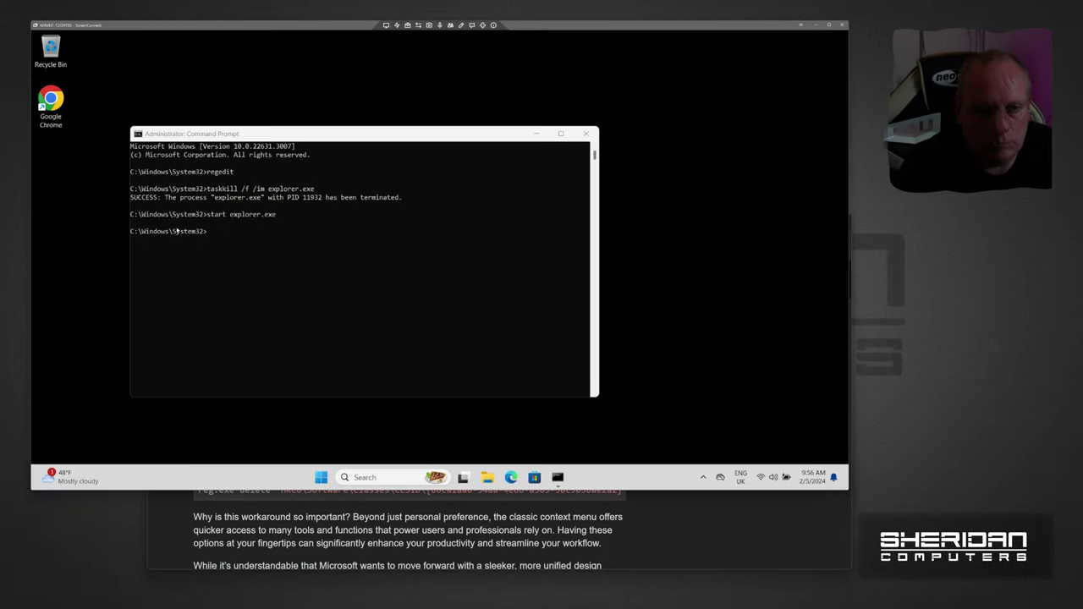
Step: Copy the reg.exe add command from the Sheridan Computers forum code block and return to the remote Command Prompt
{"action": "left_click", "coordinate": [454, 510]}
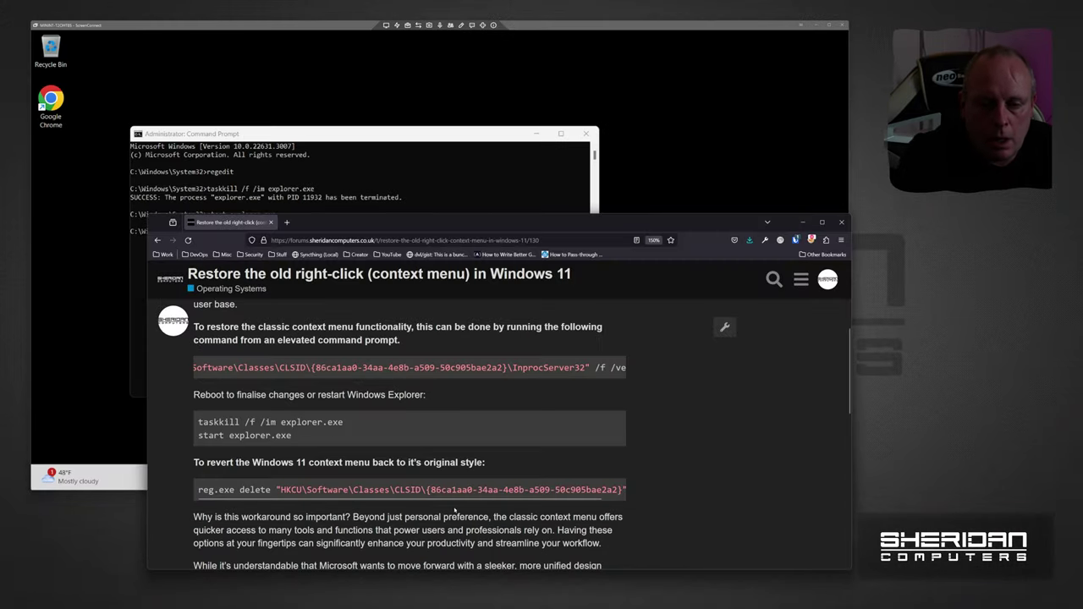
{"action": "scroll", "coordinate": [602, 369], "scroll_direction": "left", "scroll_amount": 5}
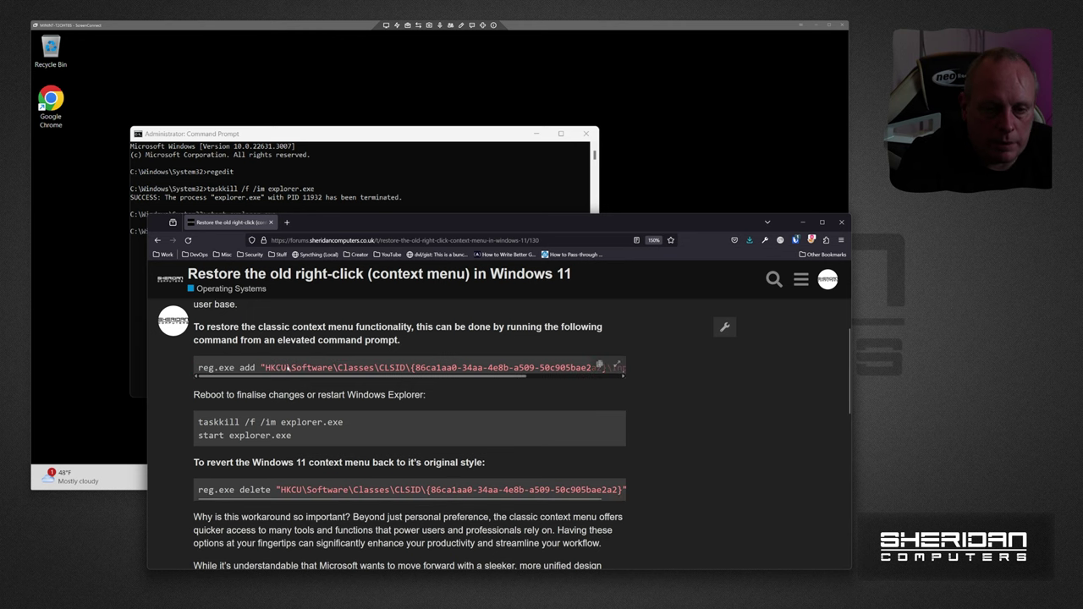
{"action": "left_click", "coordinate": [600, 365]}
{"action": "left_click", "coordinate": [328, 205]}
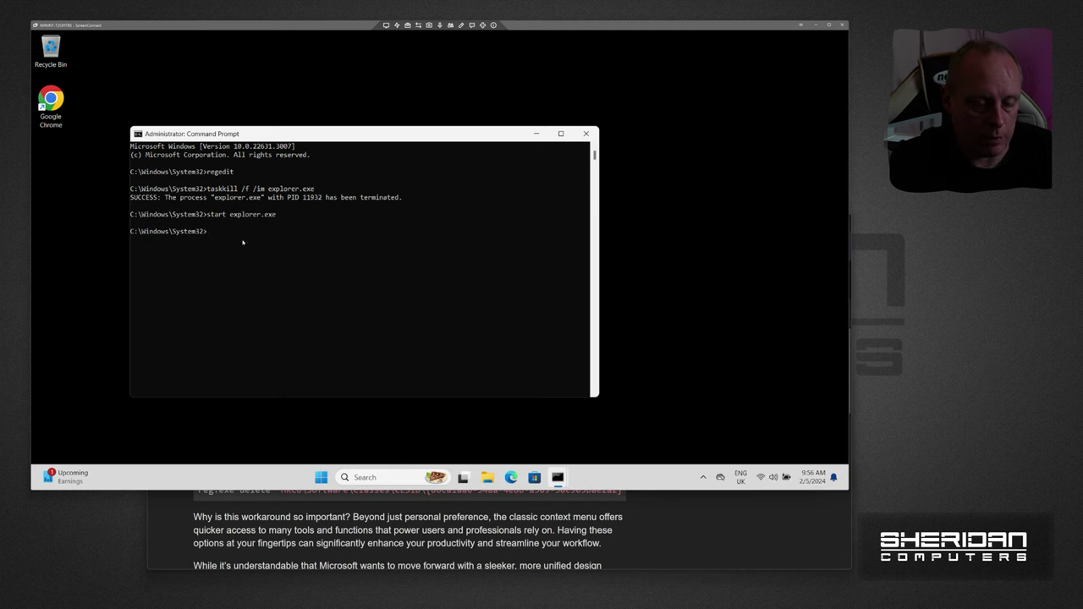
Step: Run the pasted reg.exe add command, then copy the taskkill /f /im explorer.exe line from the forum
{"action": "key", "text": "ctrl+v"}
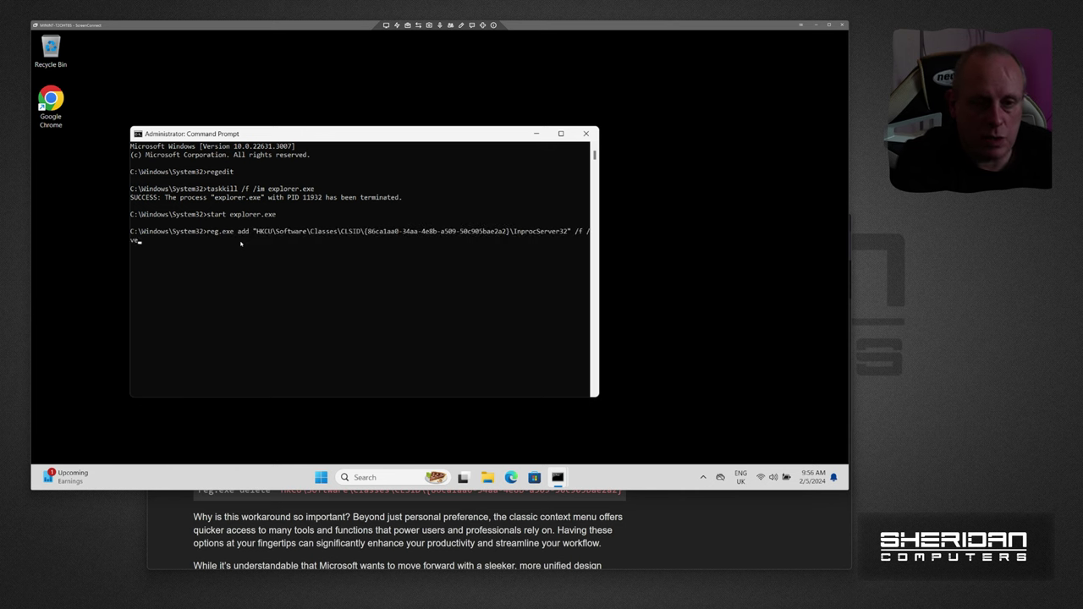
{"action": "key", "text": "Return"}
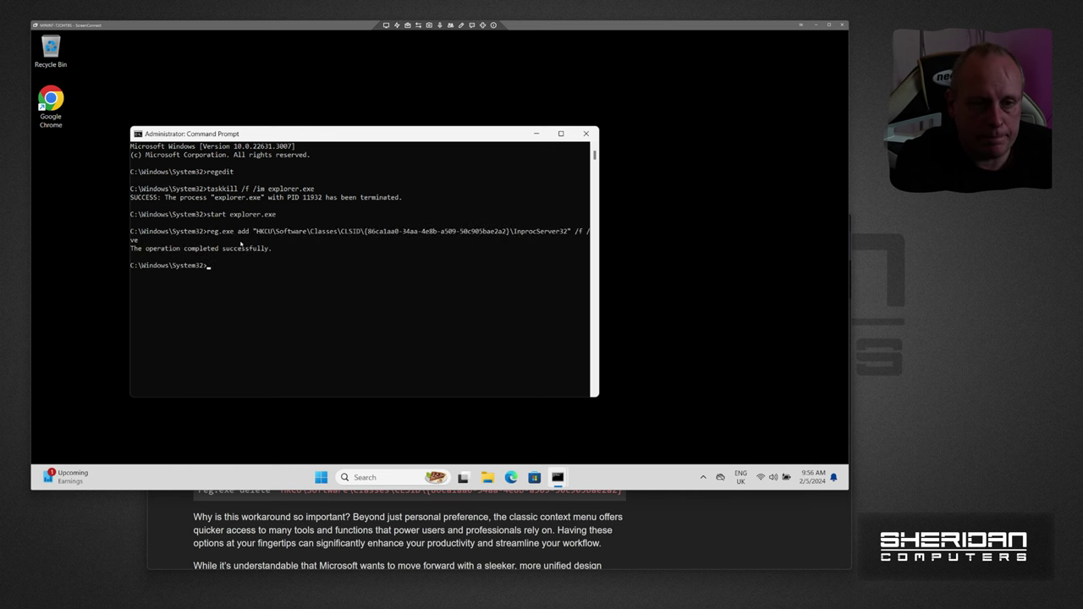
{"action": "left_click", "coordinate": [465, 508]}
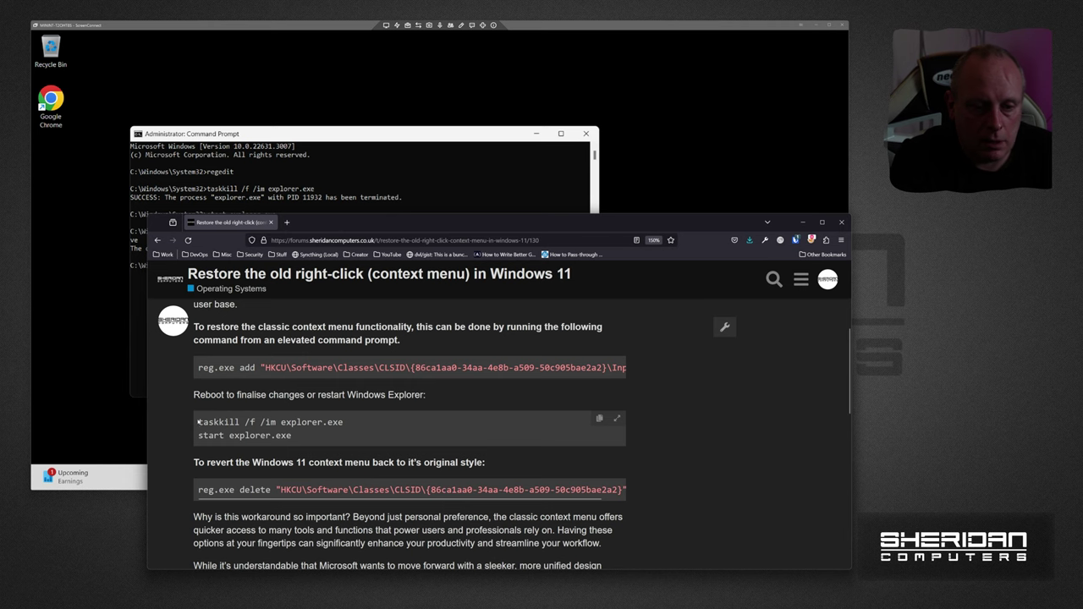
{"action": "left_click_drag", "start_coordinate": [198, 421], "coordinate": [343, 421]}
{"action": "right_click", "coordinate": [337, 423]}
{"action": "left_click", "coordinate": [372, 432]}
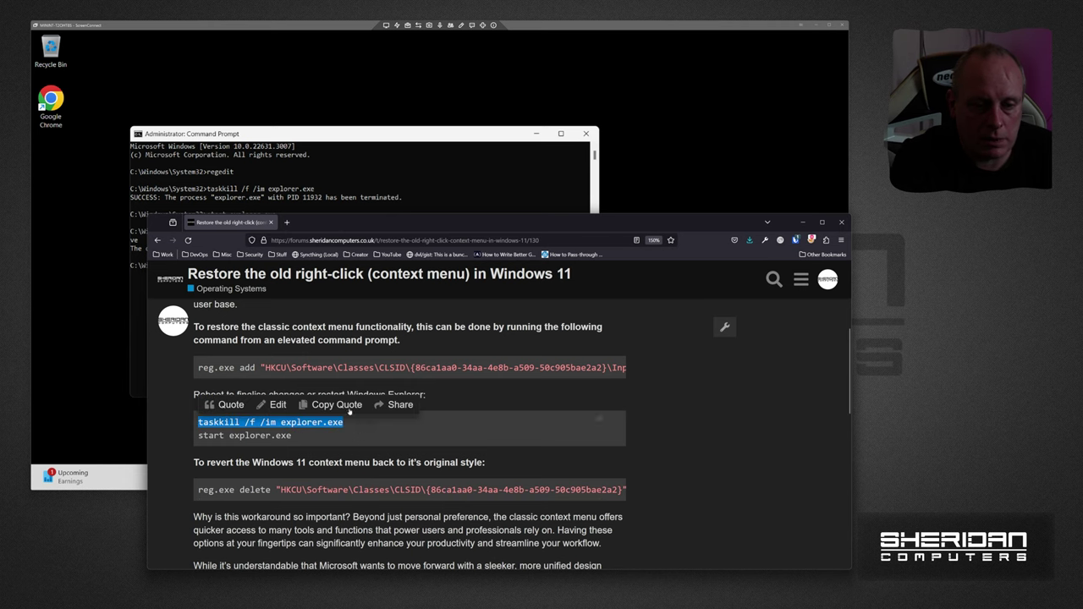
{"action": "key", "text": "alt+Tab"}
Step: Run taskkill /f /im explorer.exe and then start explorer.exe to restart Explorer
{"action": "left_click", "coordinate": [366, 197]}
{"action": "right_click", "coordinate": [366, 197]}
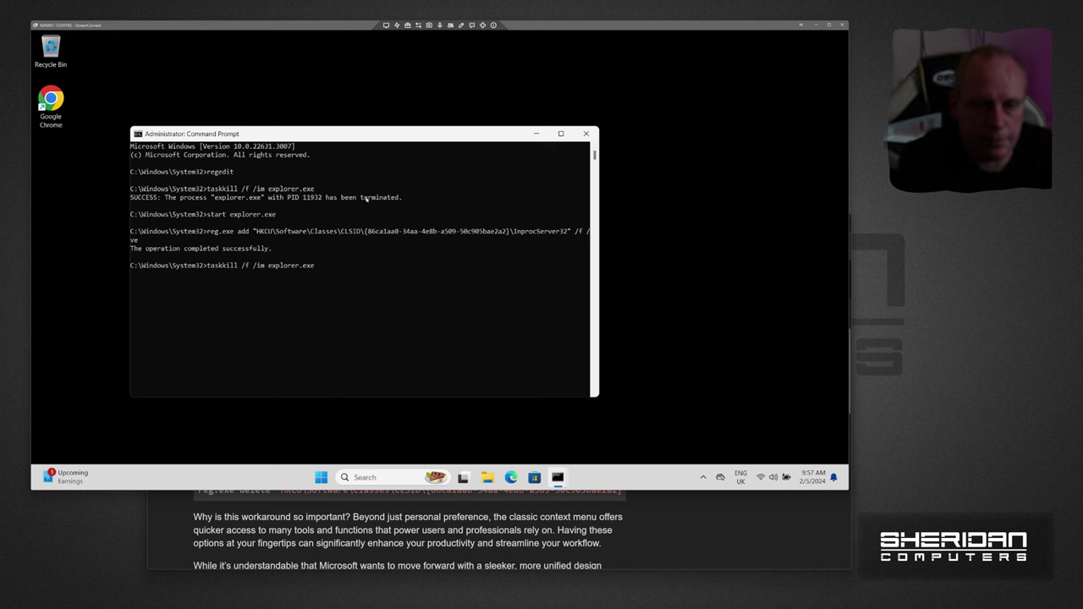
{"action": "key", "text": "Return"}
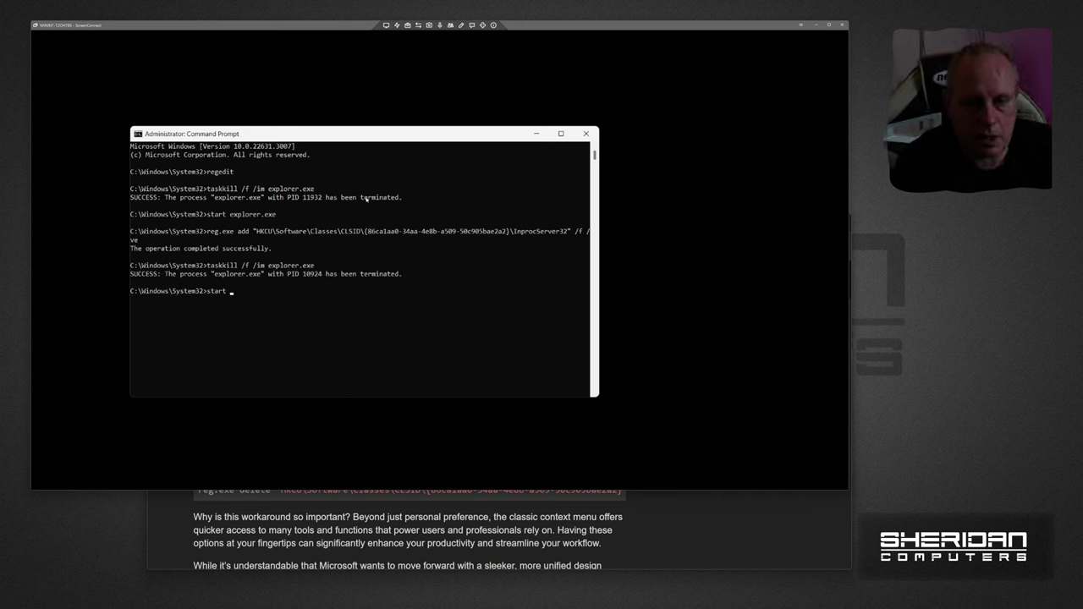
{"action": "type", "text": "start explorer.exe"}
{"action": "key", "text": "Return"}
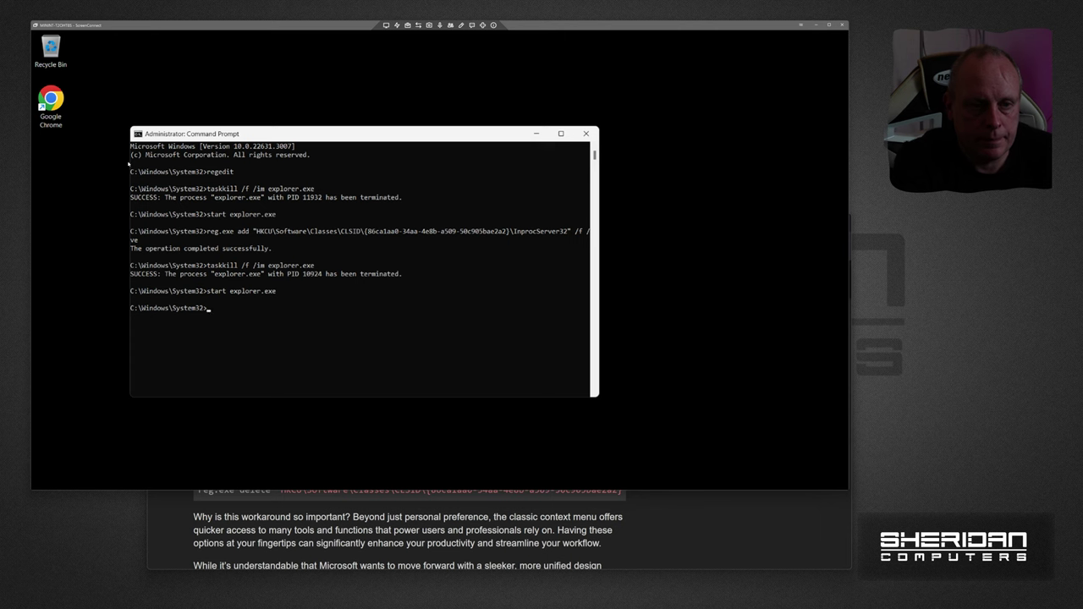
{"action": "right_click", "coordinate": [59, 111]}
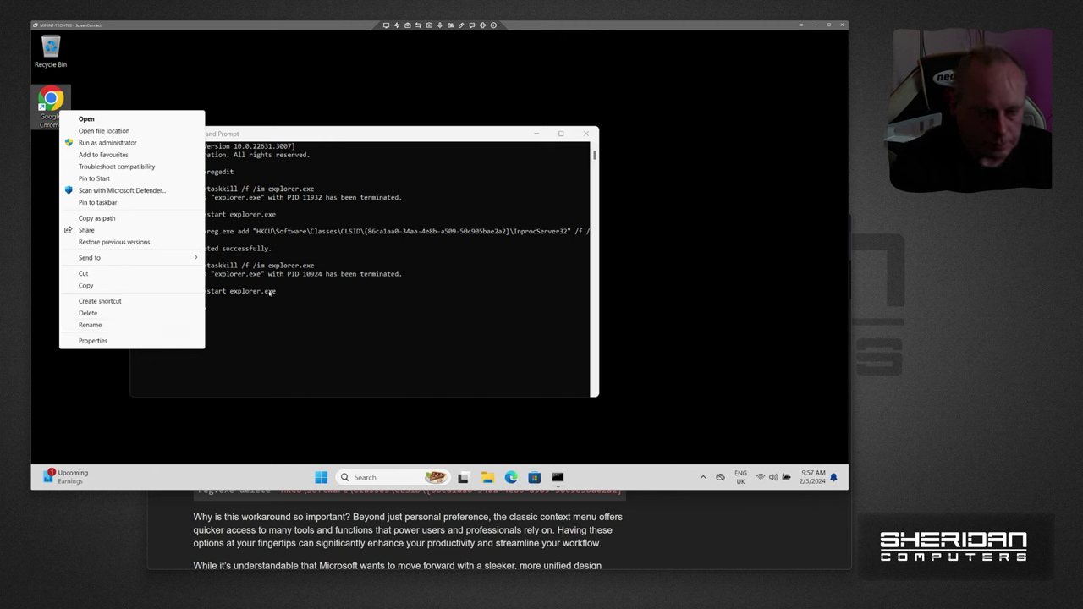
{"action": "left_click", "coordinate": [345, 324]}
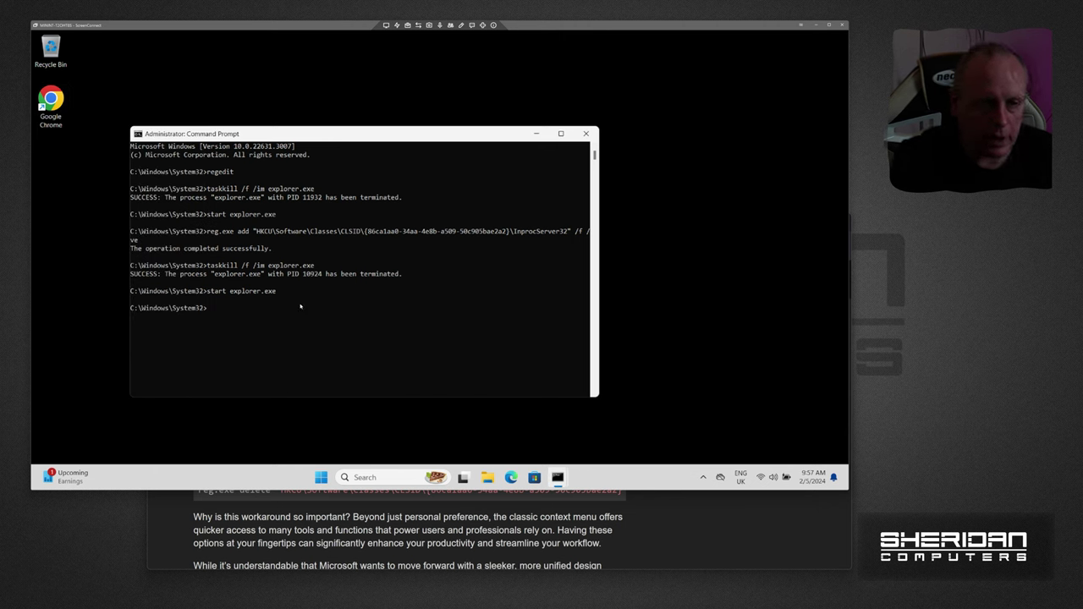